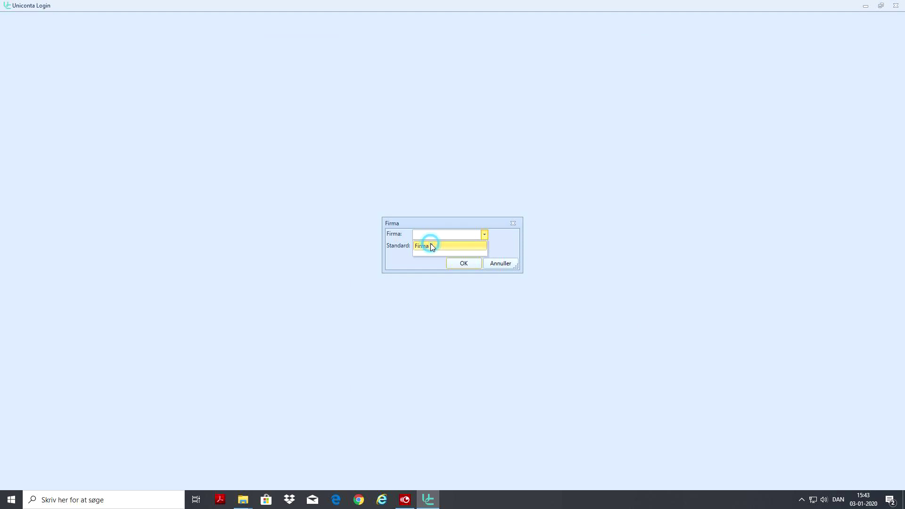
# Open Firma 1 as the default company, accept the licence terms, and show the Firma menu.
pyautogui.click(416, 246)
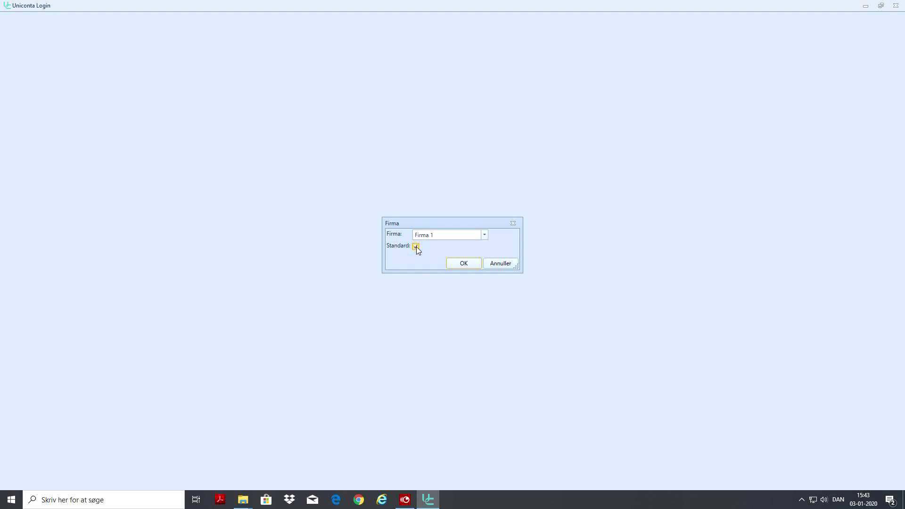
pyautogui.click(468, 264)
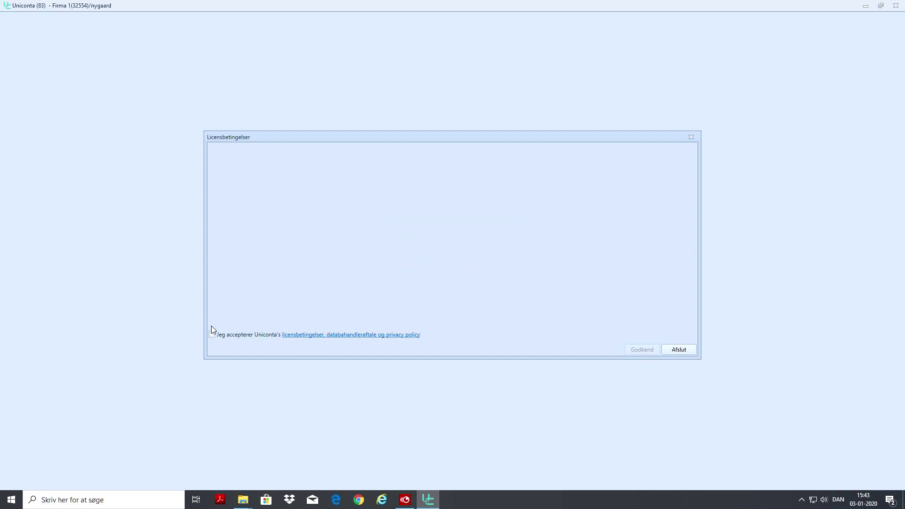
pyautogui.click(212, 335)
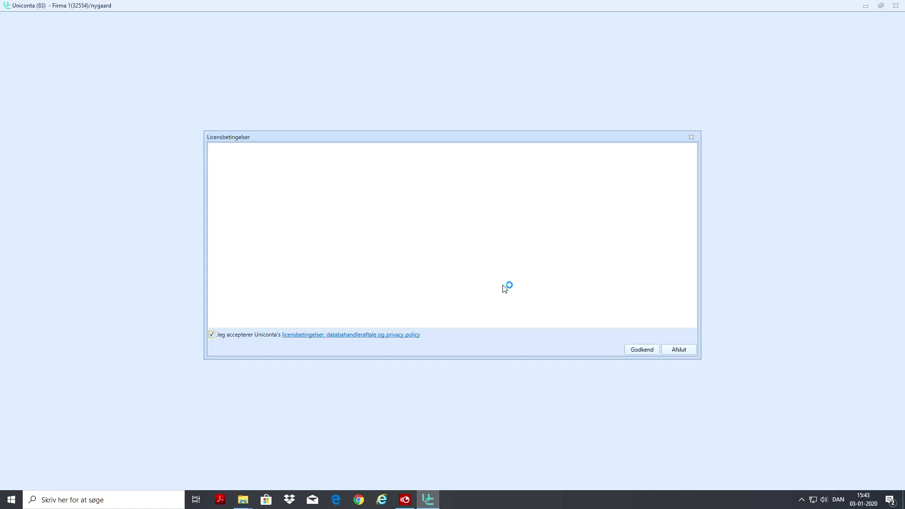
pyautogui.click(641, 350)
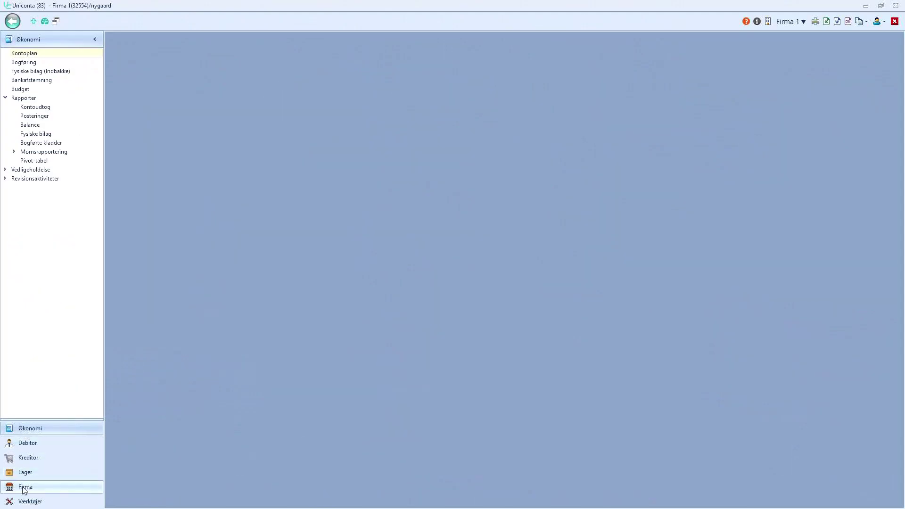
pyautogui.click(25, 486)
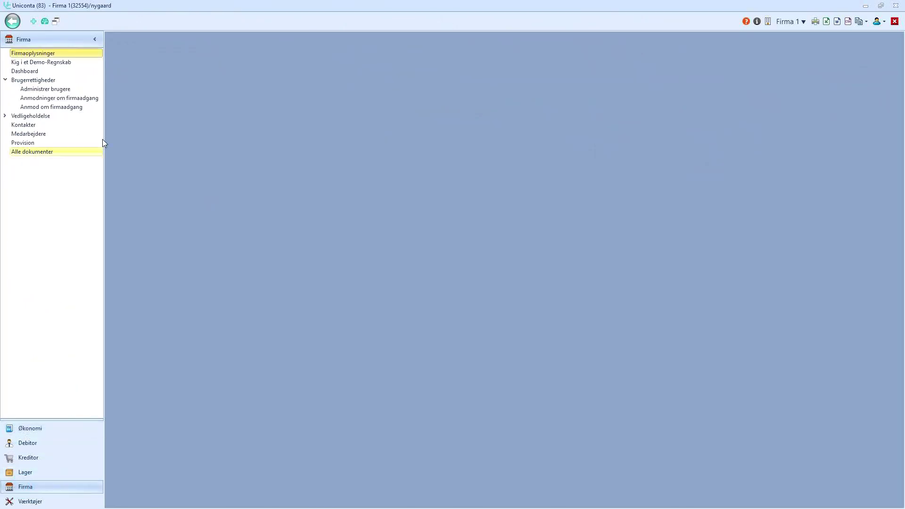
# Paste Firma 1's CVR number into Firmaoplysninger so phone, address and website auto-fill.
pyautogui.click(43, 53)
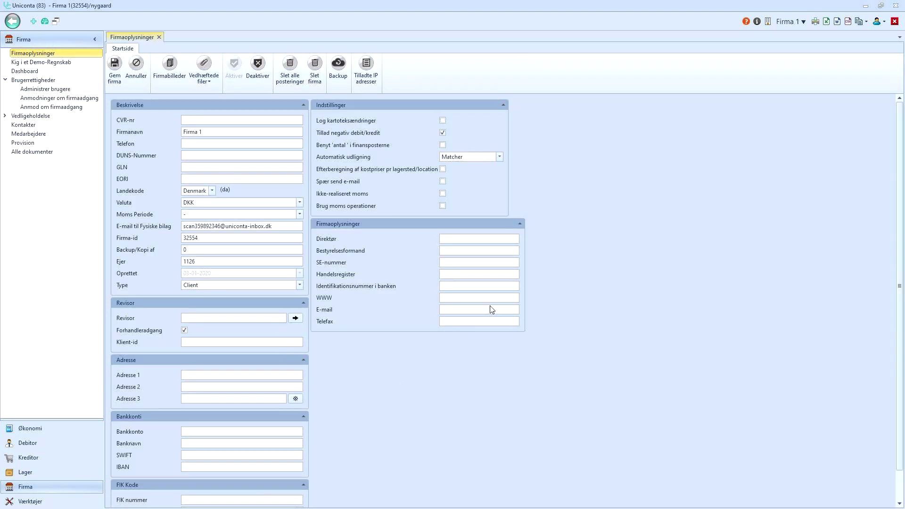
pyautogui.click(202, 120)
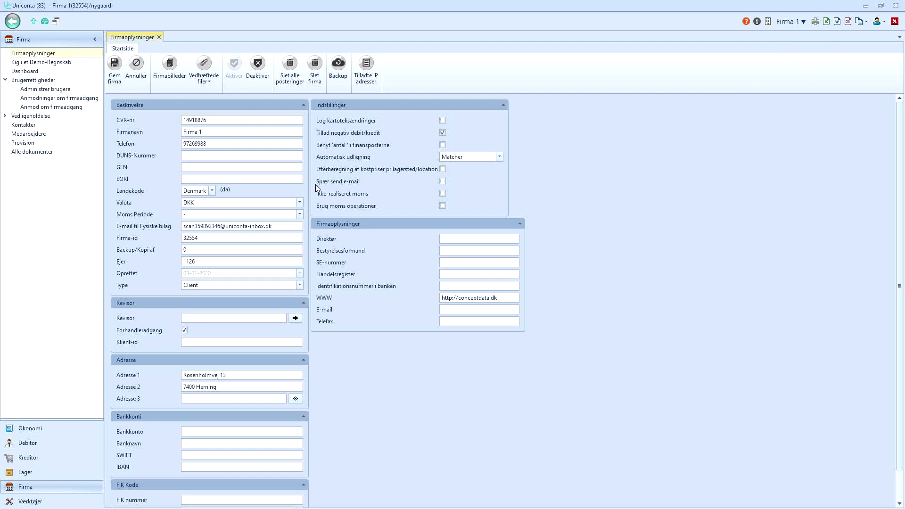
pyautogui.click(169, 65)
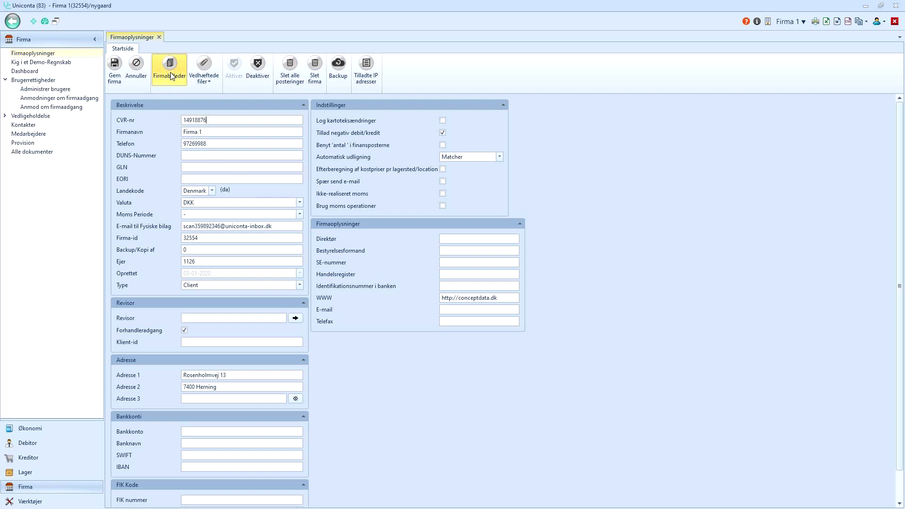
# Add firma1_logoTop.png from Dokumenter as the toolbar top logo company image.
pyautogui.click(118, 67)
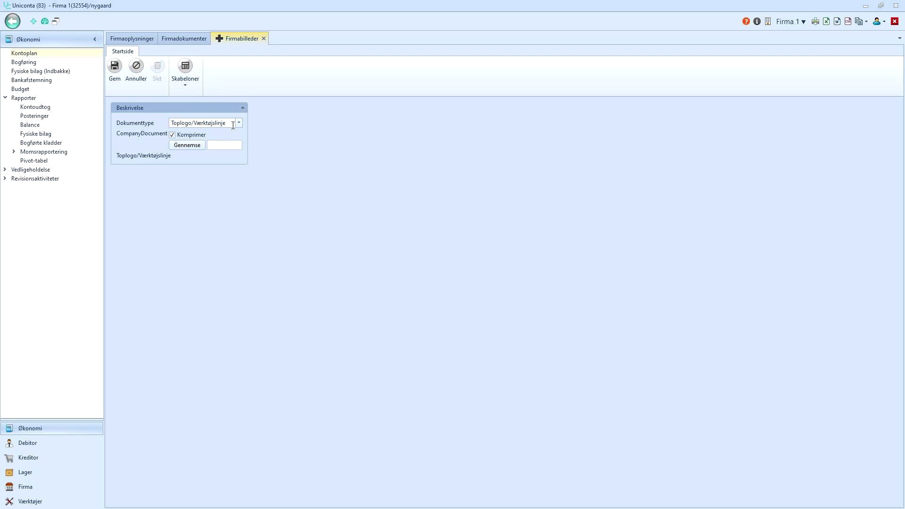
pyautogui.click(189, 146)
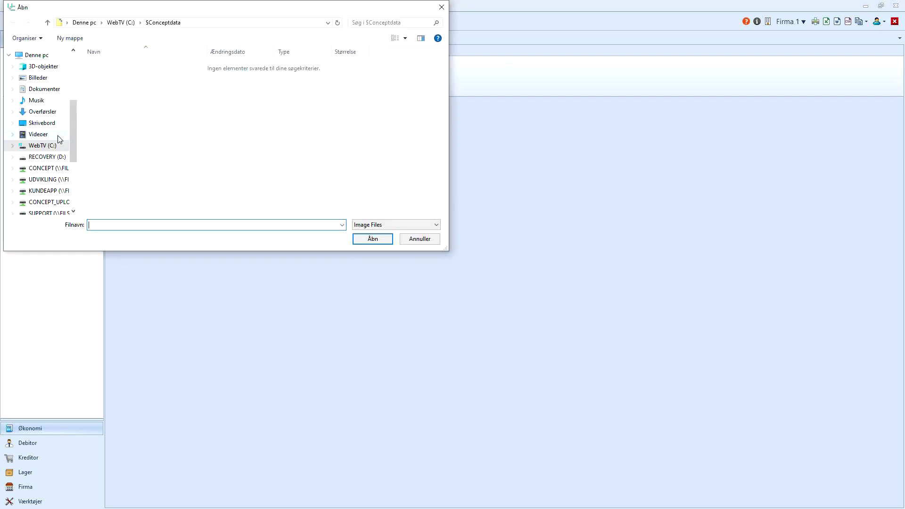
pyautogui.click(40, 93)
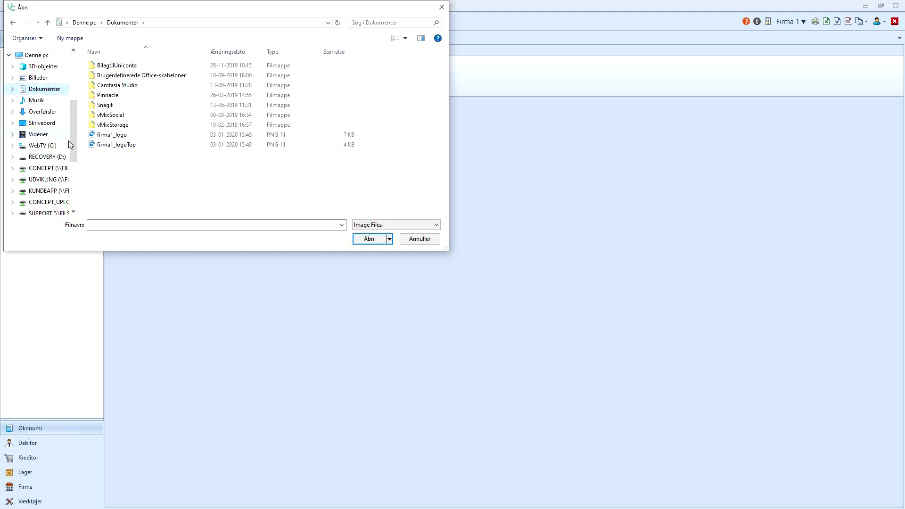
pyautogui.doubleClick(108, 146)
pyautogui.click(115, 68)
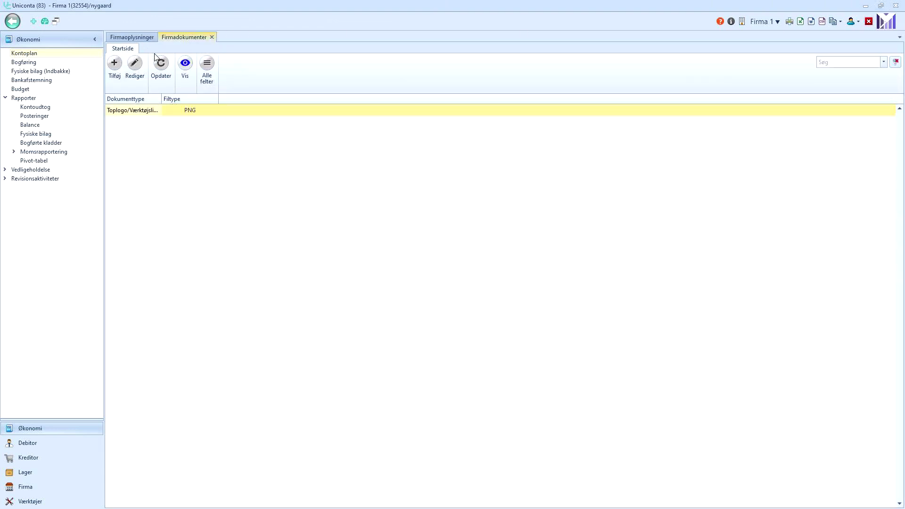
# Add firma1_logo.png as a company image with document type Firmalogo.
pyautogui.click(114, 64)
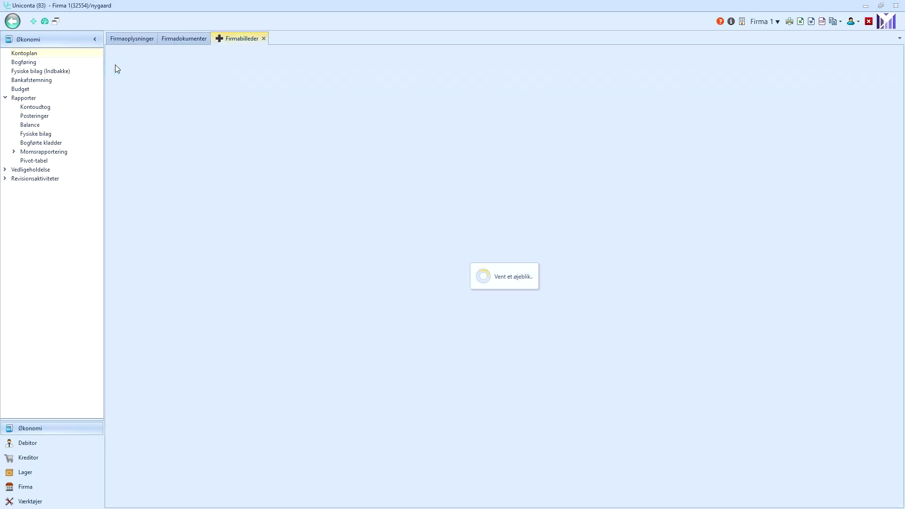
pyautogui.click(237, 125)
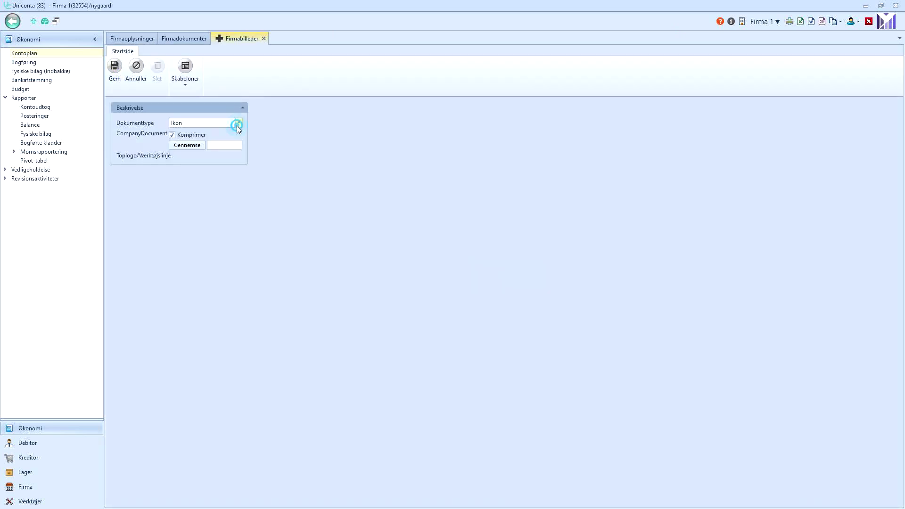
pyautogui.click(205, 140)
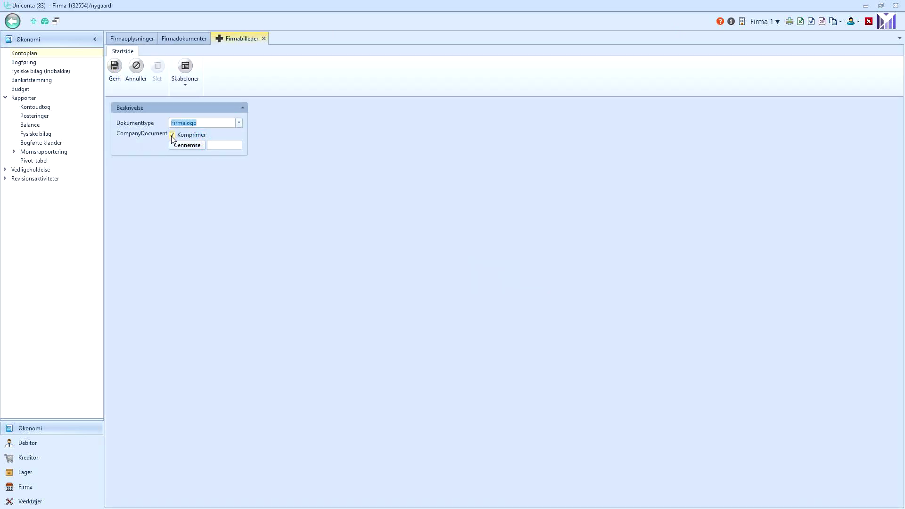
pyautogui.click(178, 146)
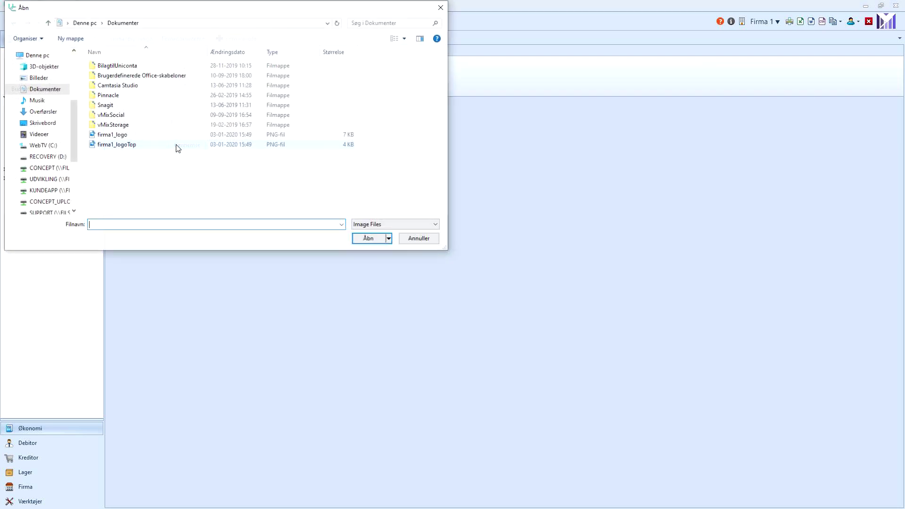
pyautogui.doubleClick(129, 136)
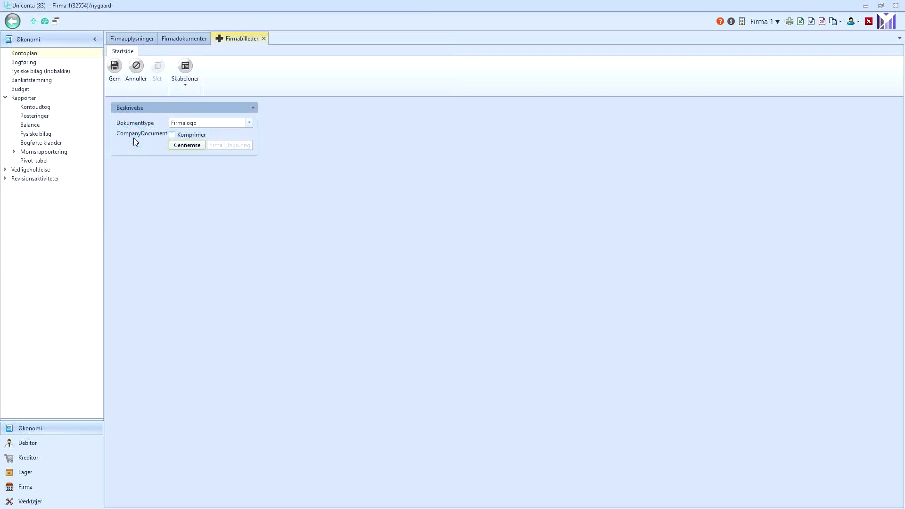
pyautogui.click(118, 73)
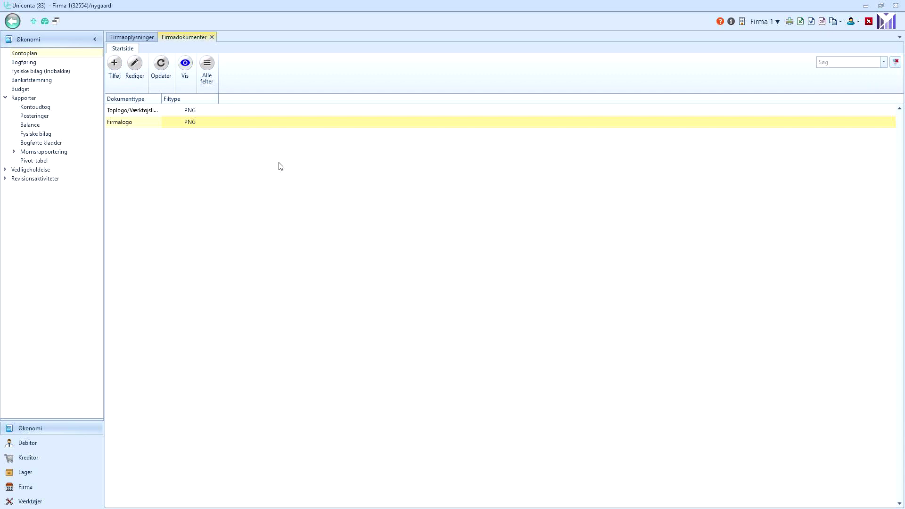
# Preview the Firmalogo company logo, then close the preview.
pyautogui.click(141, 123)
pyautogui.click(184, 74)
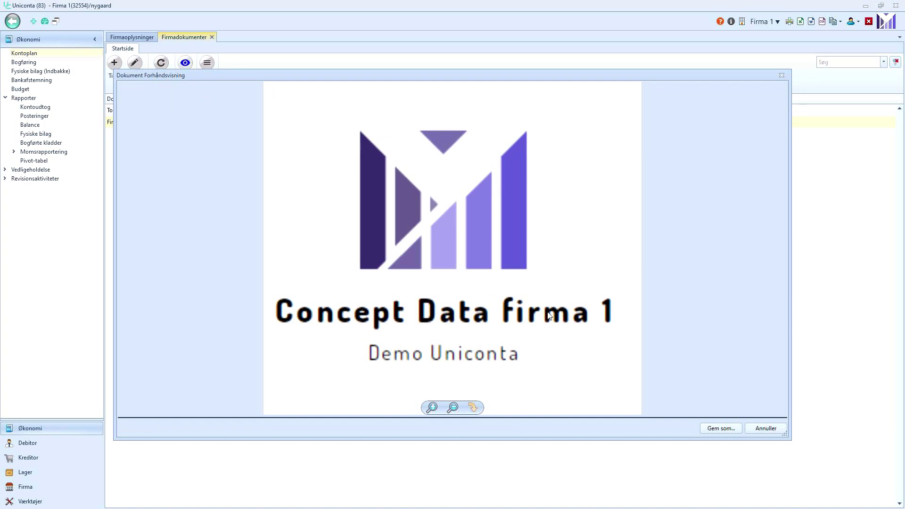
pyautogui.click(760, 430)
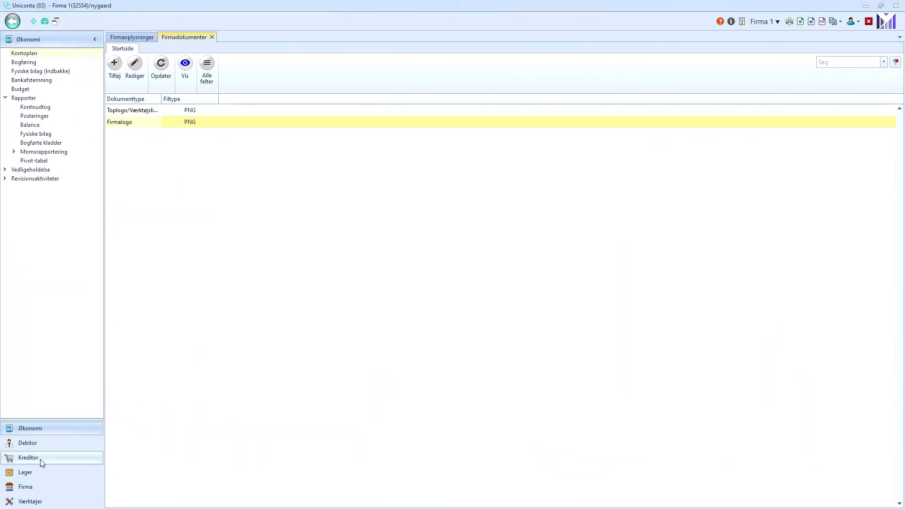
pyautogui.click(26, 486)
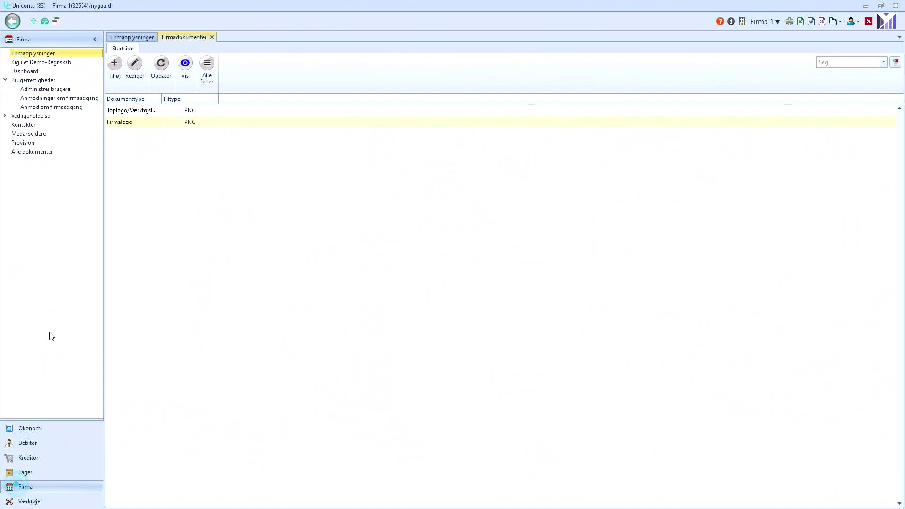
# Save the Slå funktioner til/fra feature settings after dismissing the subscription price notice.
pyautogui.click(7, 117)
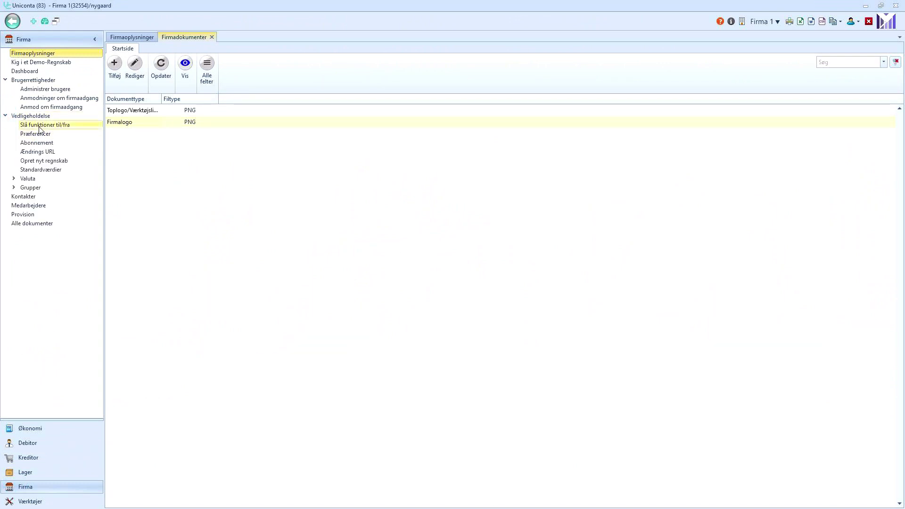
pyautogui.click(40, 125)
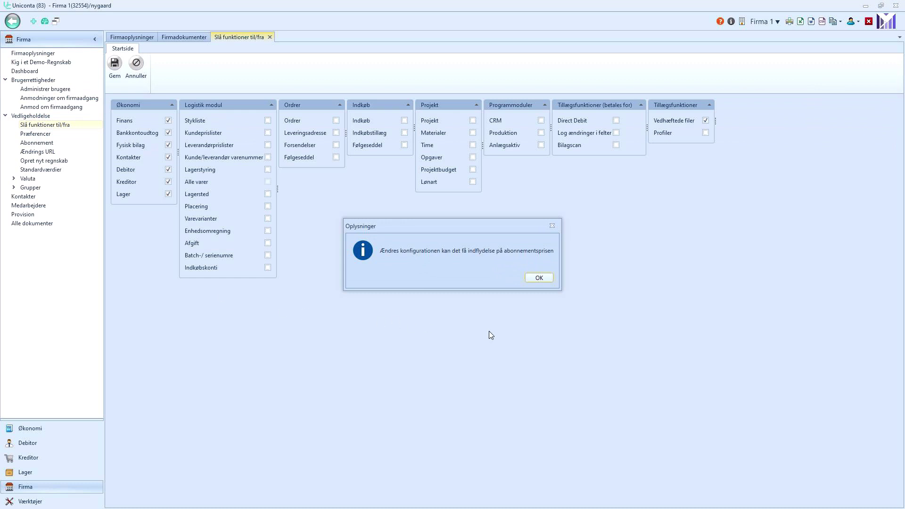
pyautogui.click(538, 277)
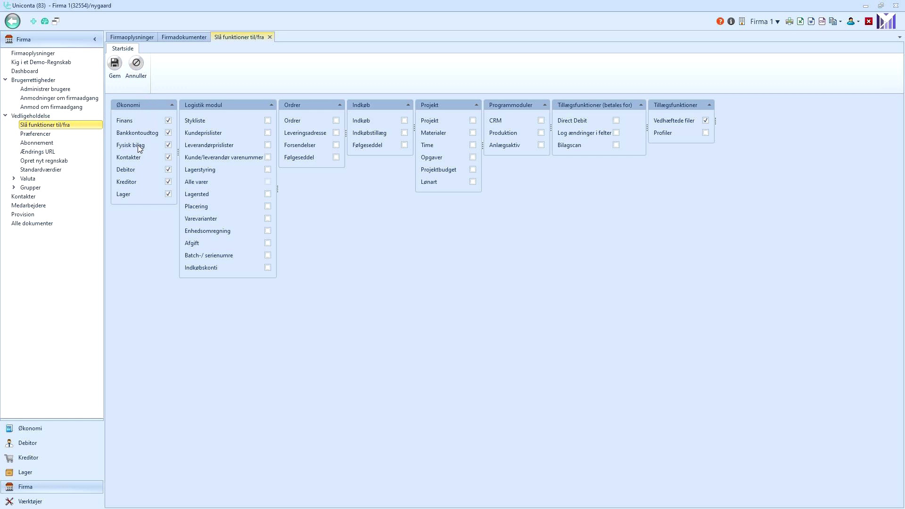
pyautogui.click(114, 65)
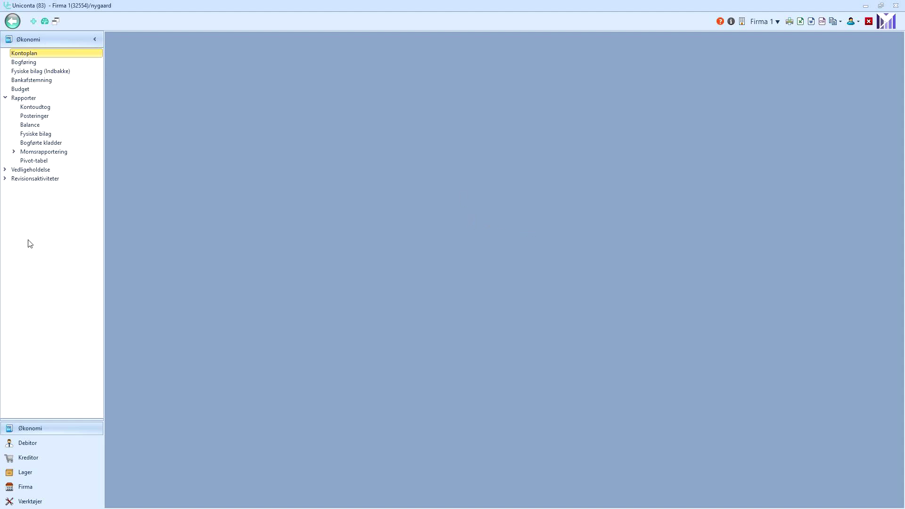
# In the Økonomi chart of accounts, open account 1311 for editing and save it unchanged.
pyautogui.click(22, 444)
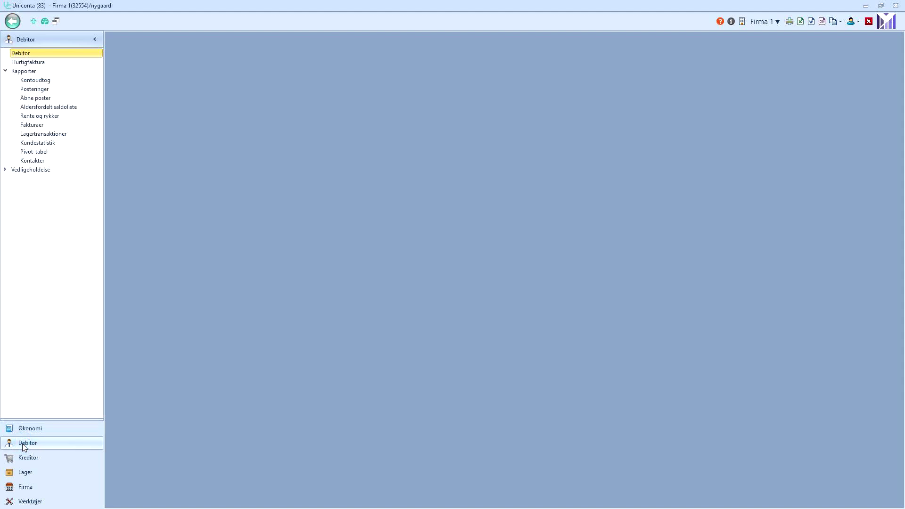
pyautogui.click(24, 457)
pyautogui.click(24, 472)
pyautogui.click(26, 487)
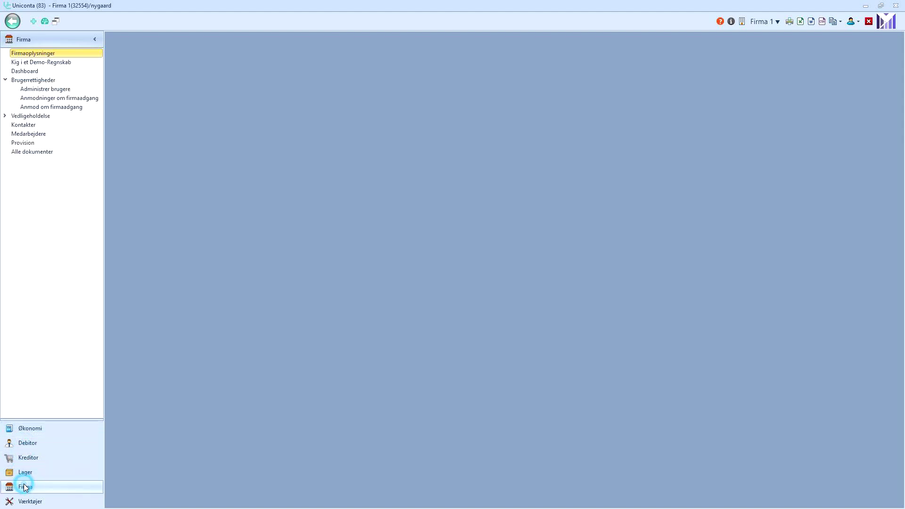
pyautogui.click(34, 429)
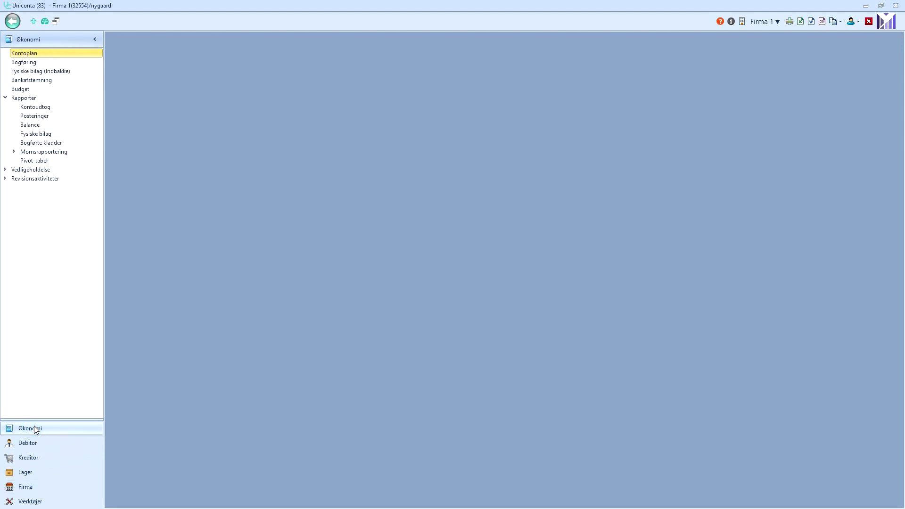
pyautogui.click(23, 54)
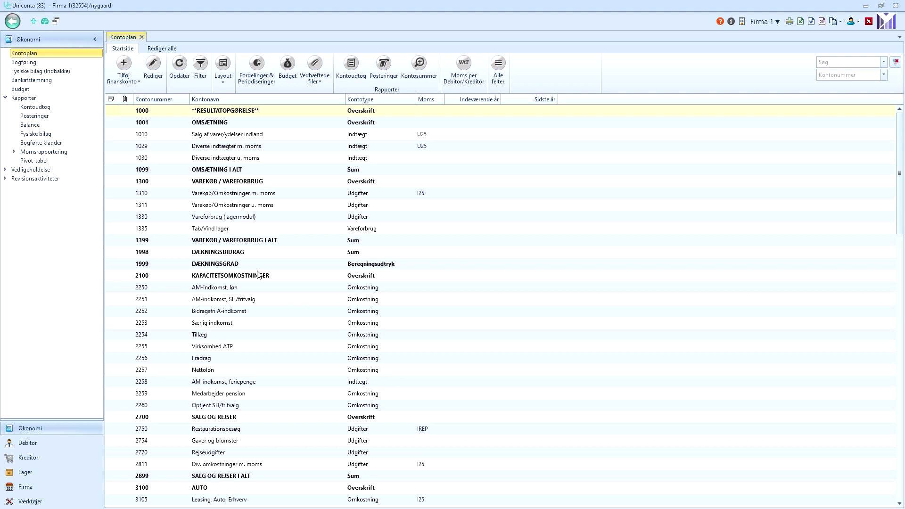
pyautogui.click(190, 204)
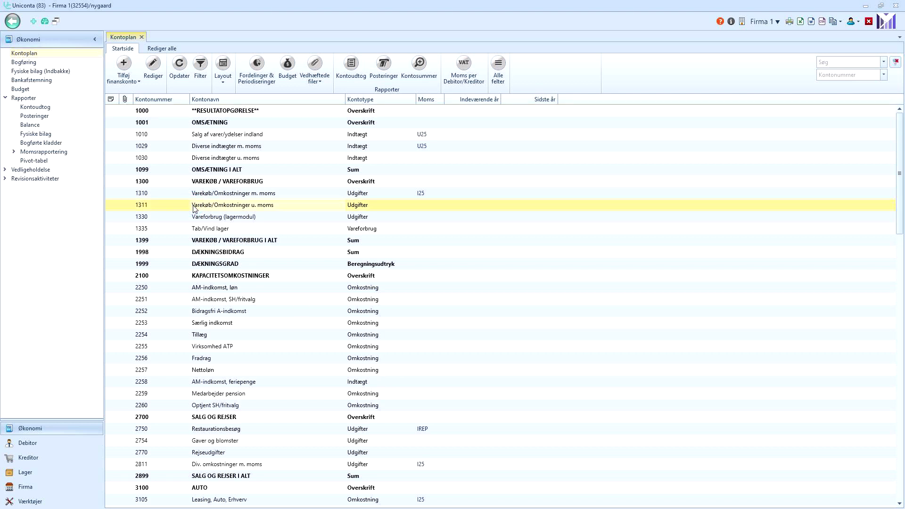
pyautogui.click(153, 84)
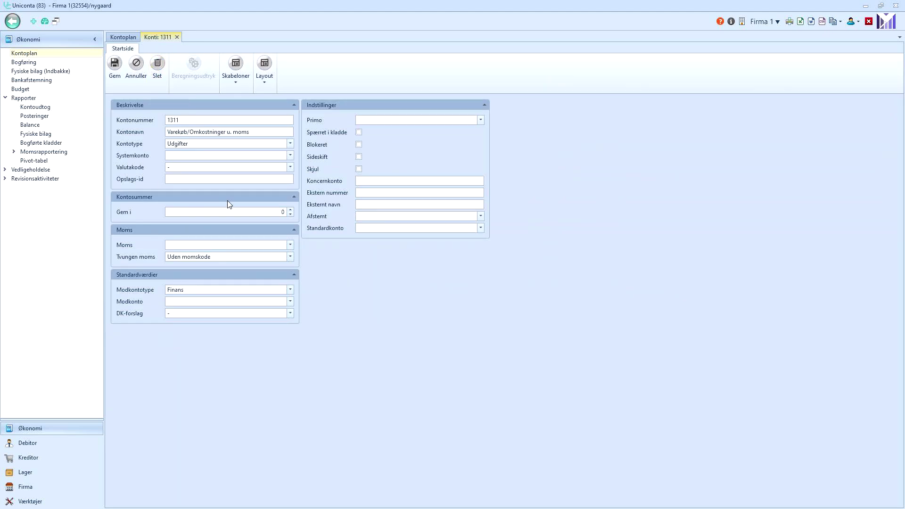
pyautogui.click(115, 79)
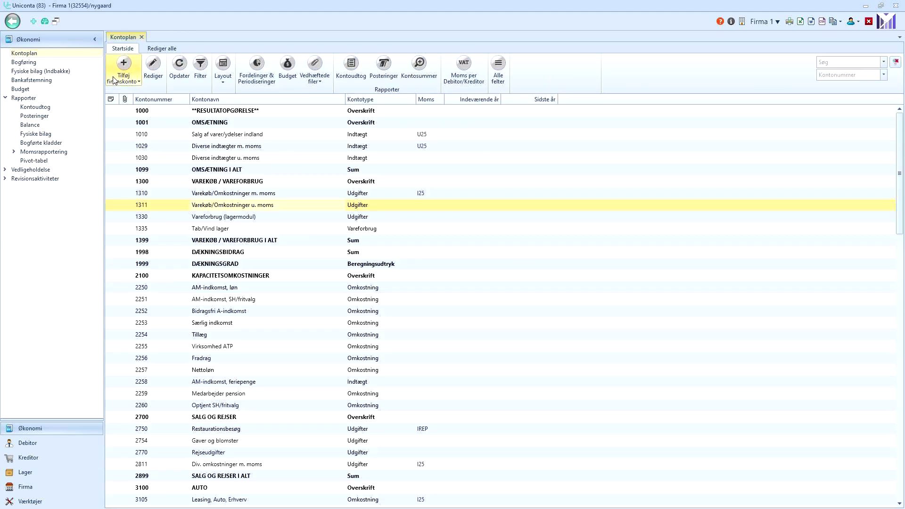
# Filter the chart of accounts by 'till' to find 2254 Tillæg, then clear the filter.
pyautogui.click(850, 61)
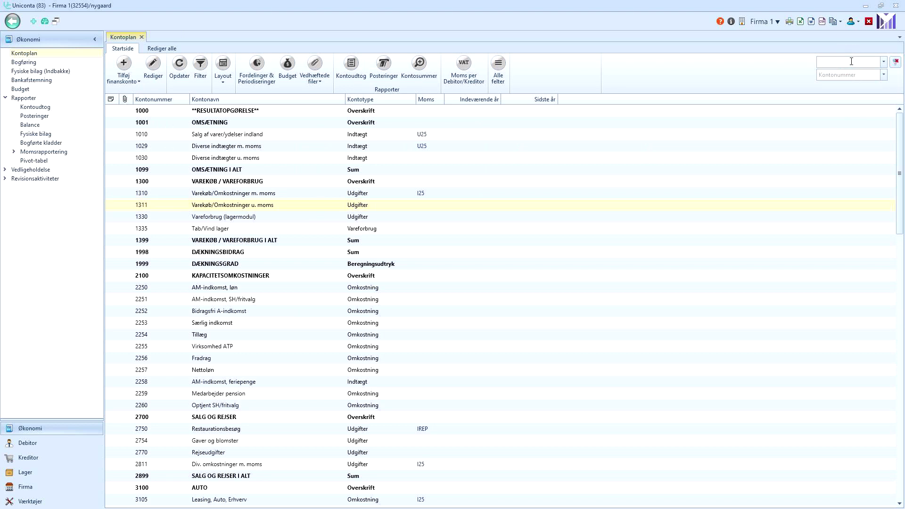
pyautogui.write('til')
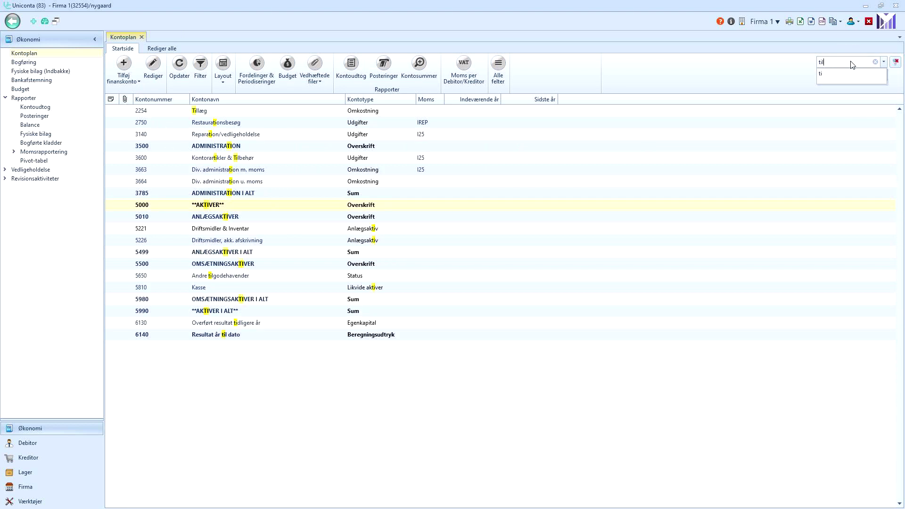
pyautogui.write('l')
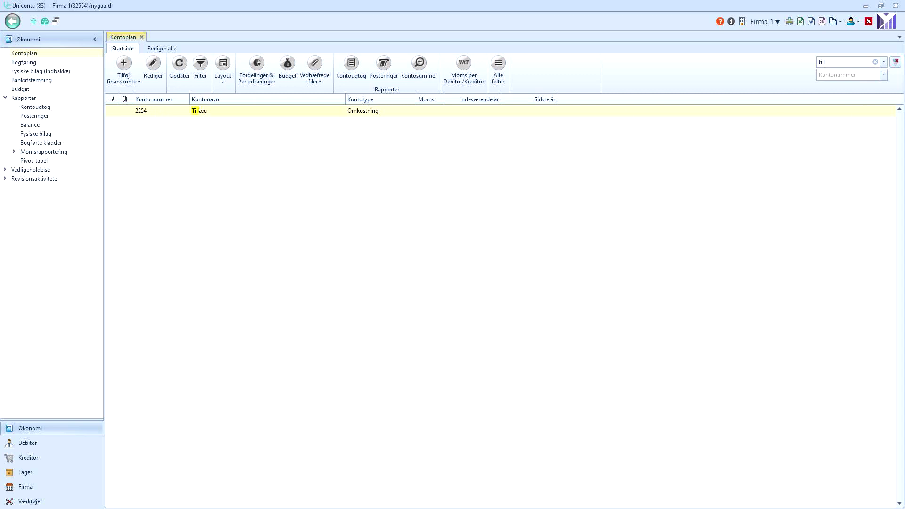
pyautogui.click(874, 63)
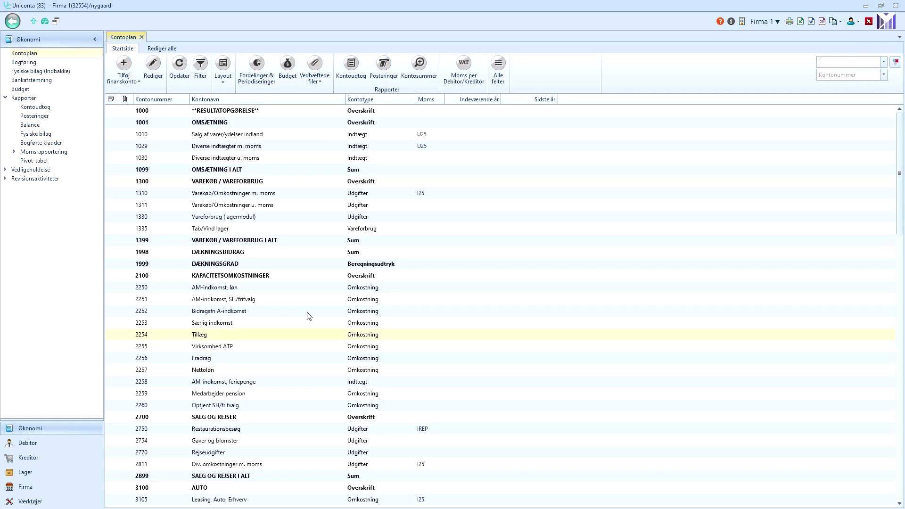
# Widen the Kontonavn column and move the Kontotype column ahead of Kontonavn.
pyautogui.click(345, 99)
pyautogui.moveTo(344, 99); pyautogui.dragTo(383, 103)
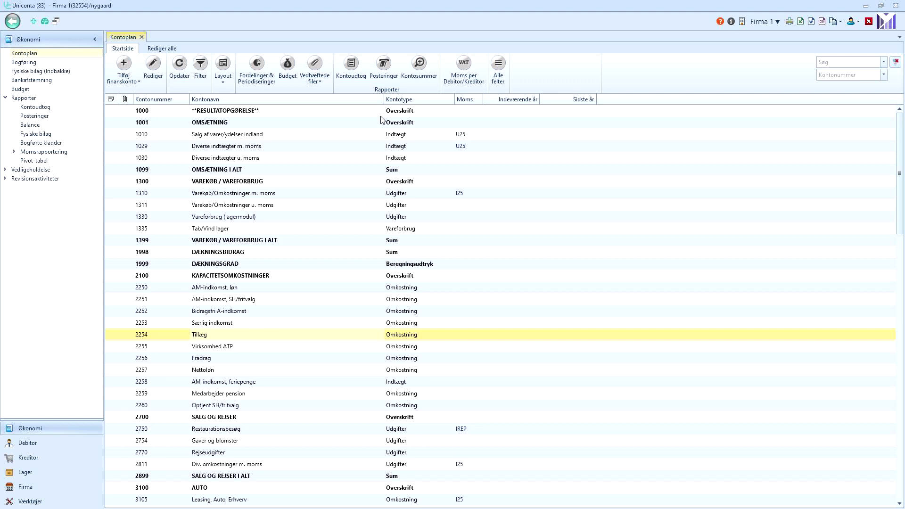
pyautogui.moveTo(403, 102); pyautogui.dragTo(207, 99)
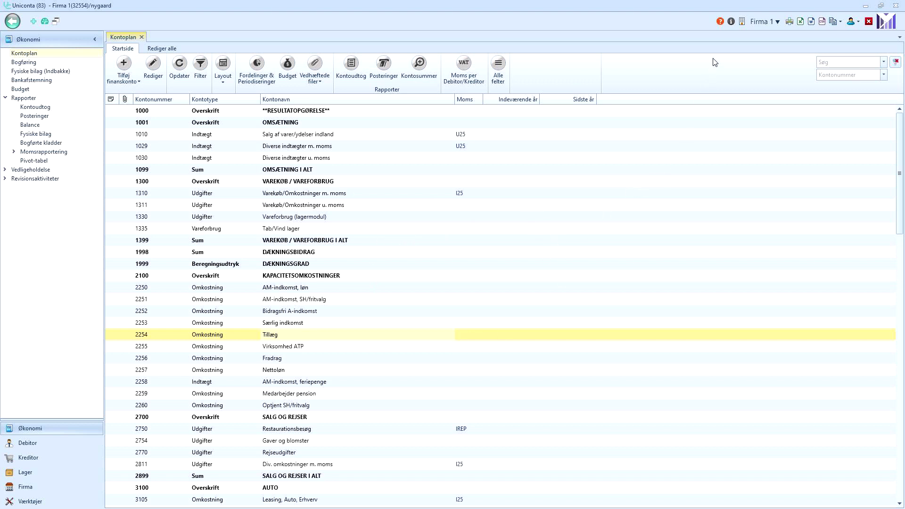
pyautogui.click(720, 22)
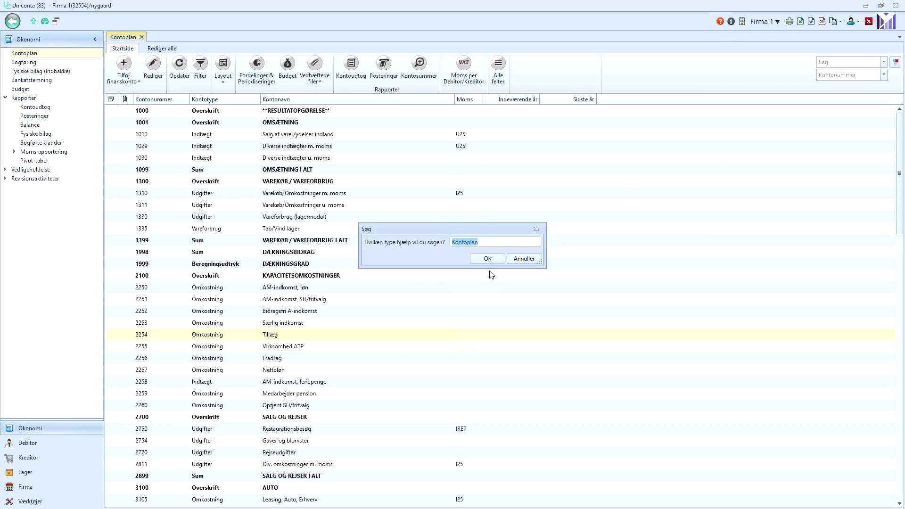
pyautogui.click(487, 259)
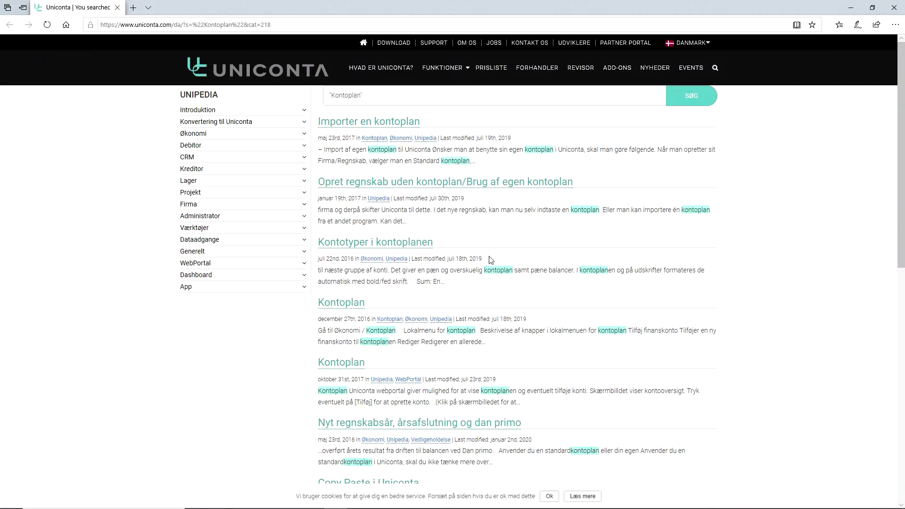
pyautogui.click(351, 243)
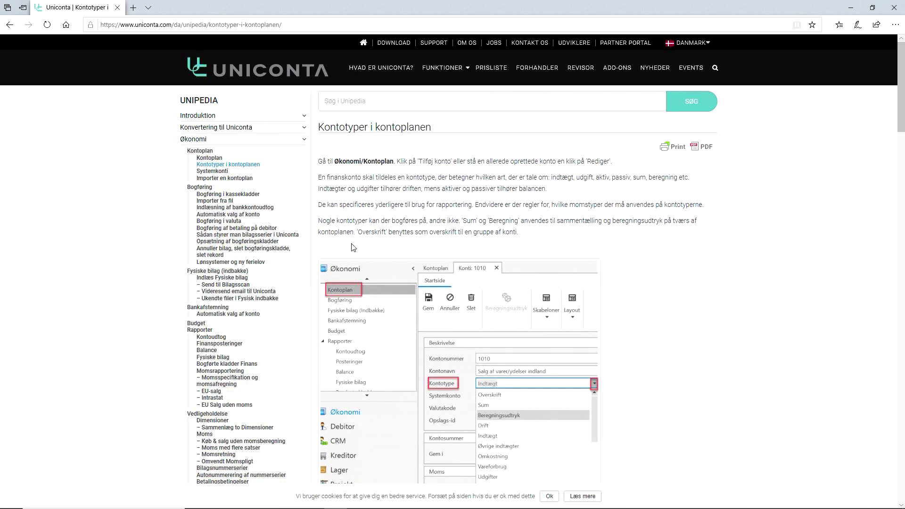
pyautogui.click(893, 8)
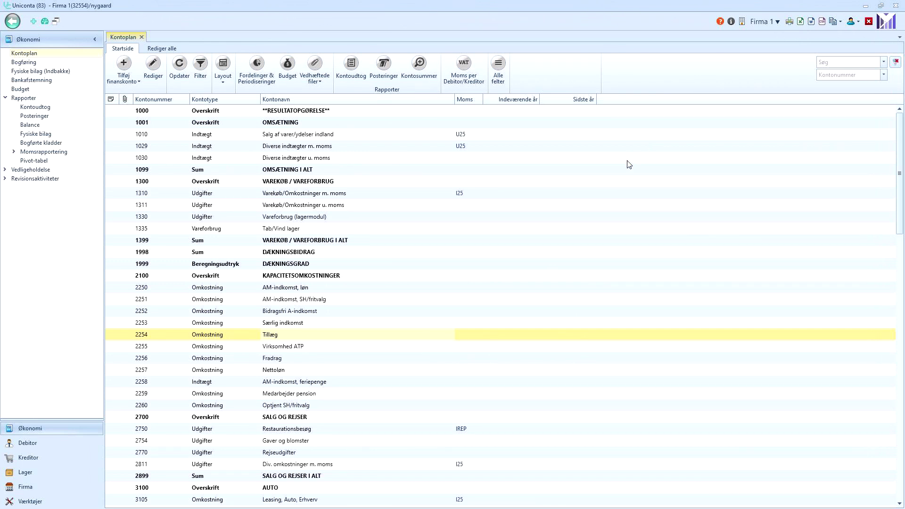
pyautogui.click(32, 22)
pyautogui.click(852, 25)
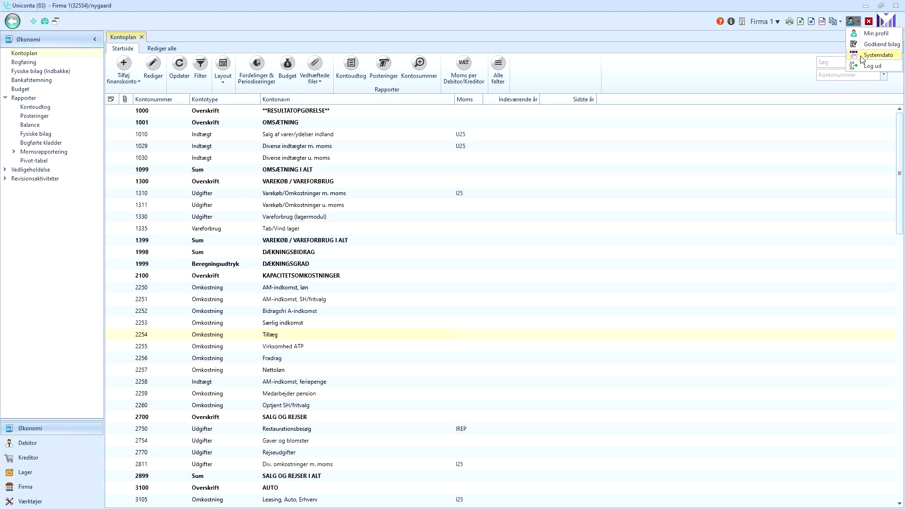
pyautogui.click(785, 146)
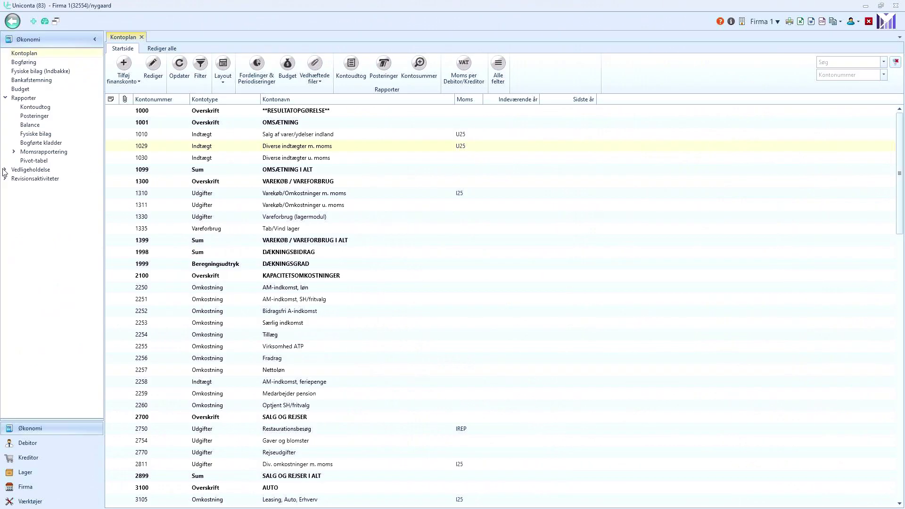
# Set the FaktBilag voucher number series' next number to 1000, save, and close all tabs.
pyautogui.click(5, 169)
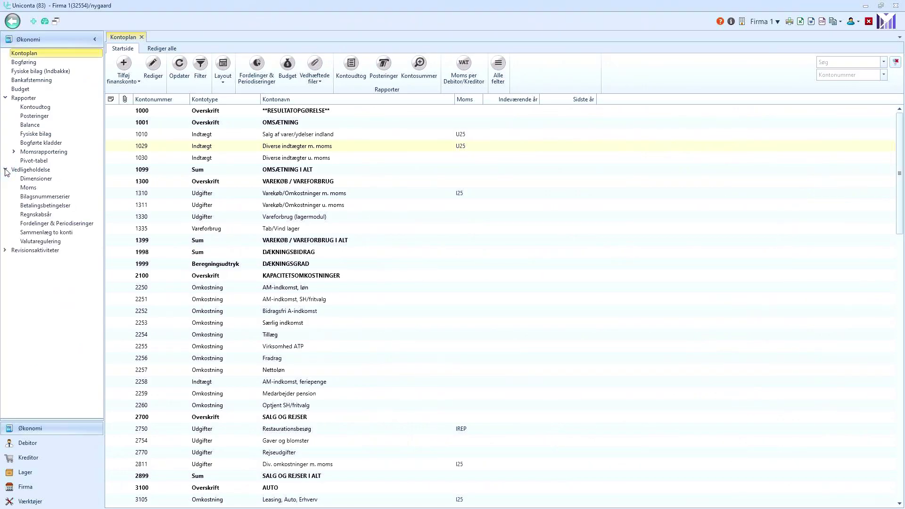
pyautogui.click(37, 197)
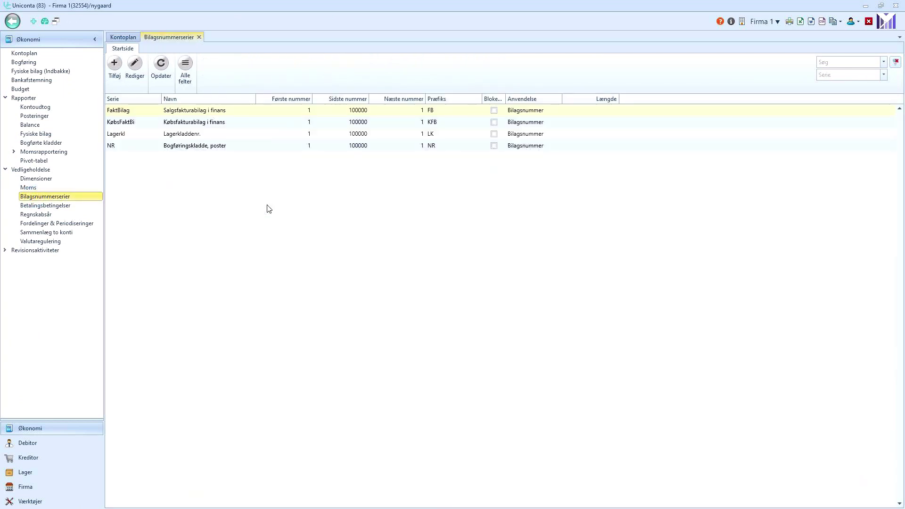
pyautogui.click(185, 112)
pyautogui.click(134, 74)
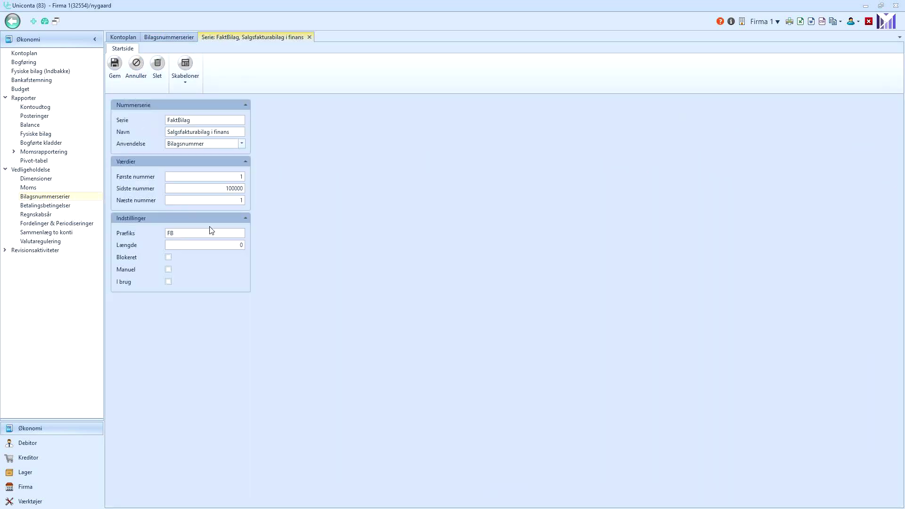
pyautogui.click(242, 202)
pyautogui.write('000')
pyautogui.click(112, 72)
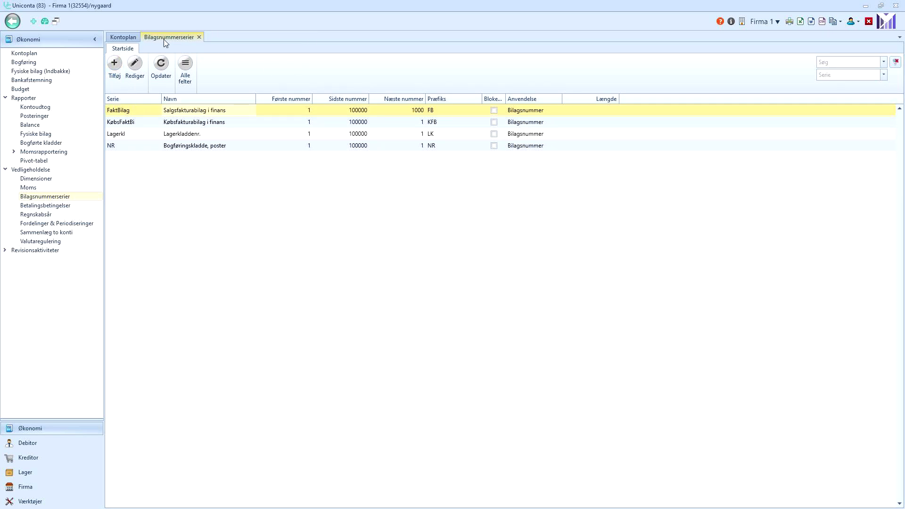
pyautogui.click(868, 22)
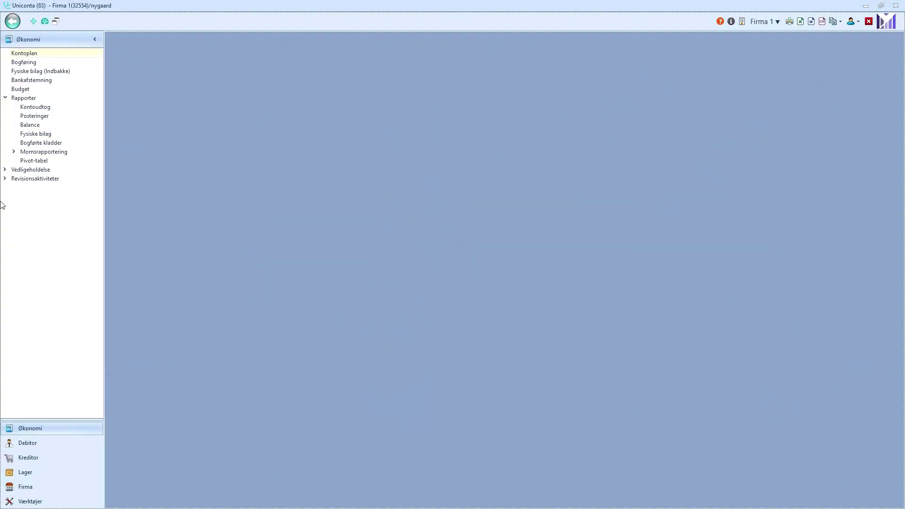
# Open VAT code U25 Salg i DK and check its 25,00 rate and posting account 6902.
pyautogui.click(5, 170)
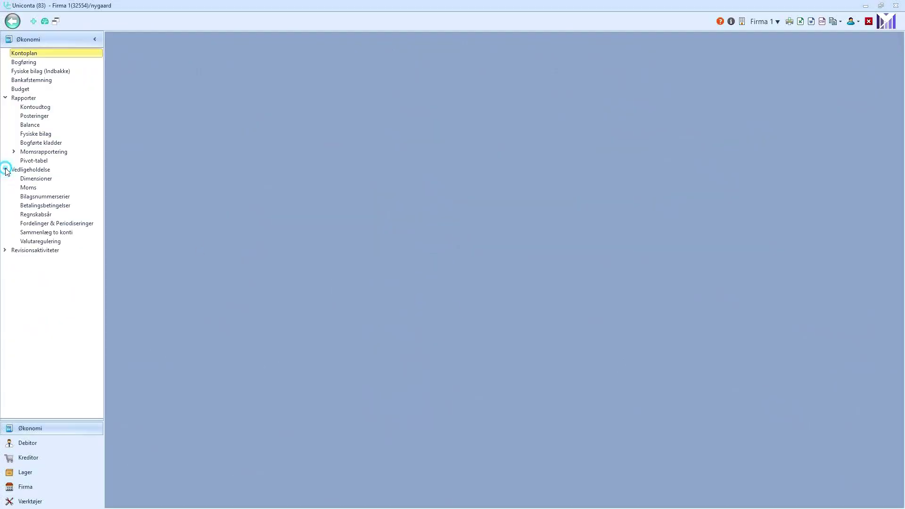
pyautogui.click(28, 188)
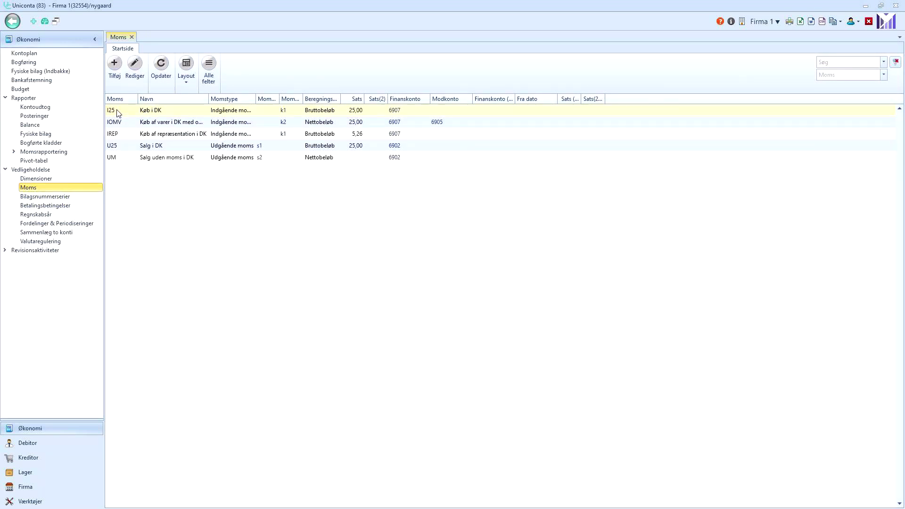
pyautogui.click(151, 149)
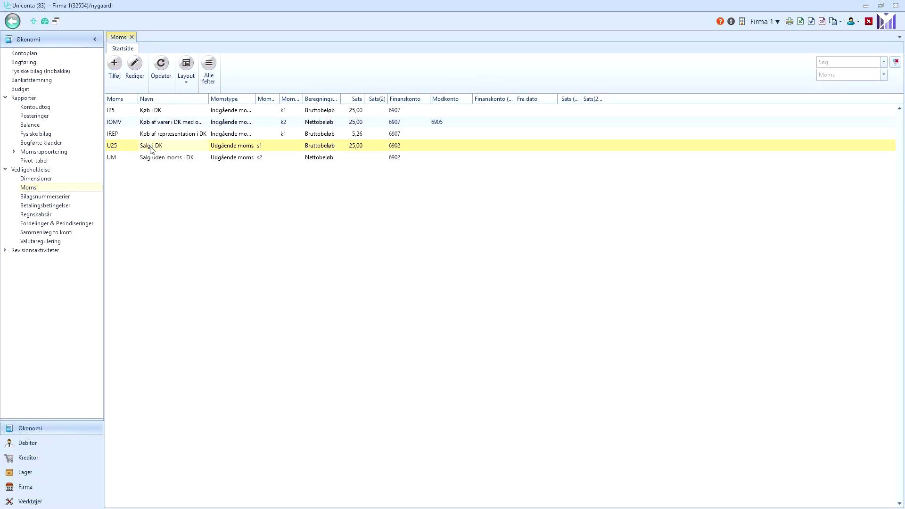
pyautogui.click(161, 110)
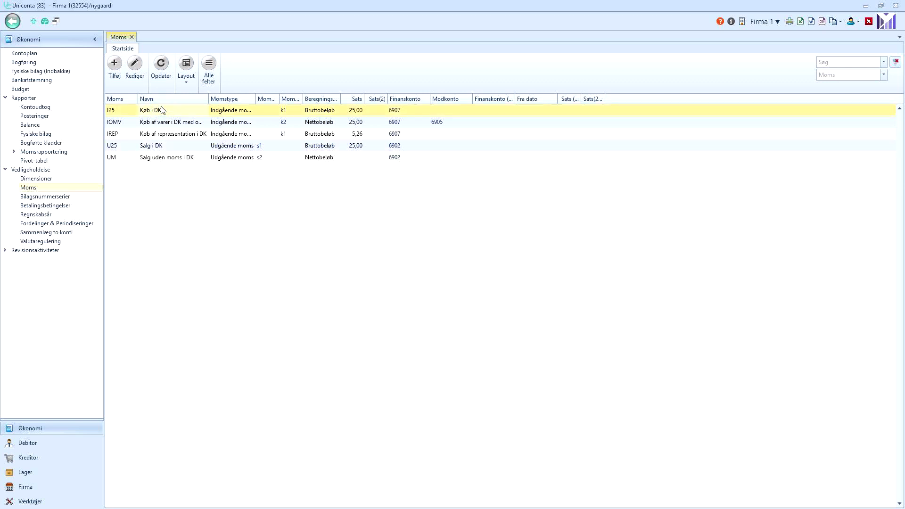
pyautogui.click(154, 147)
pyautogui.click(134, 64)
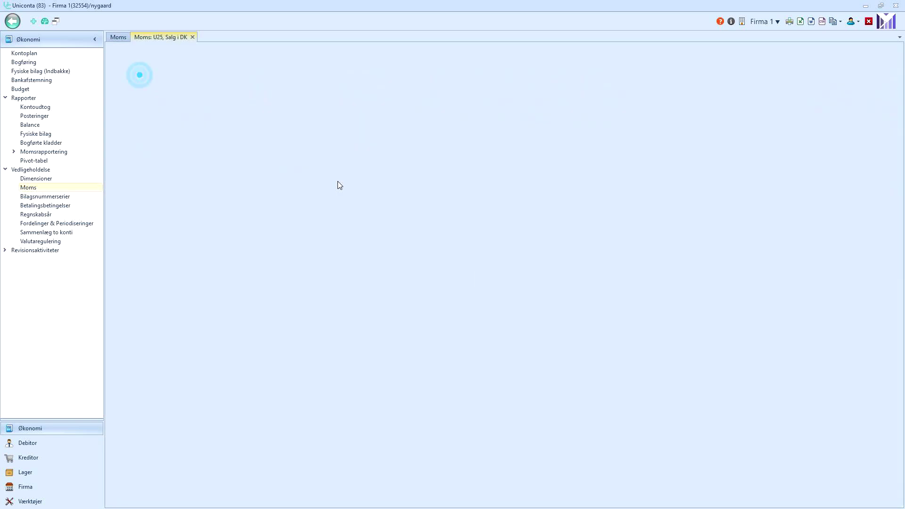
pyautogui.click(282, 234)
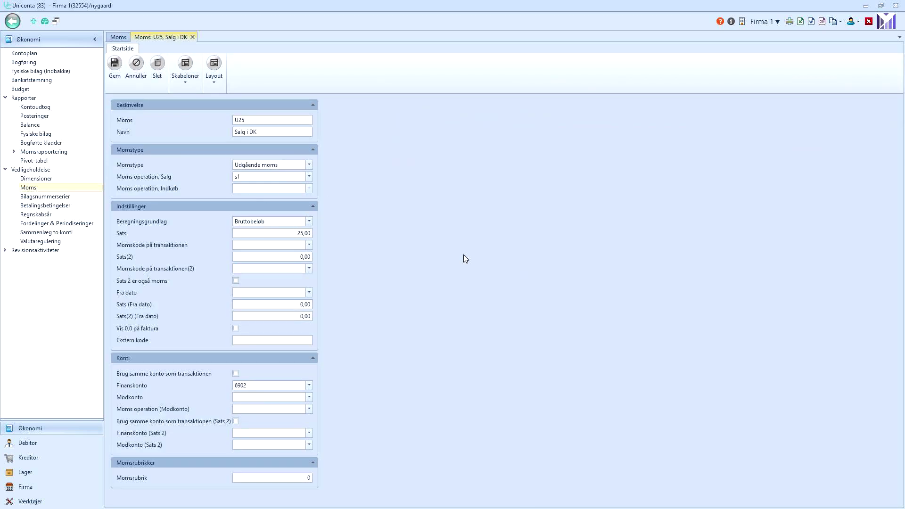
pyautogui.click(251, 384)
pyautogui.doubleClick(253, 386)
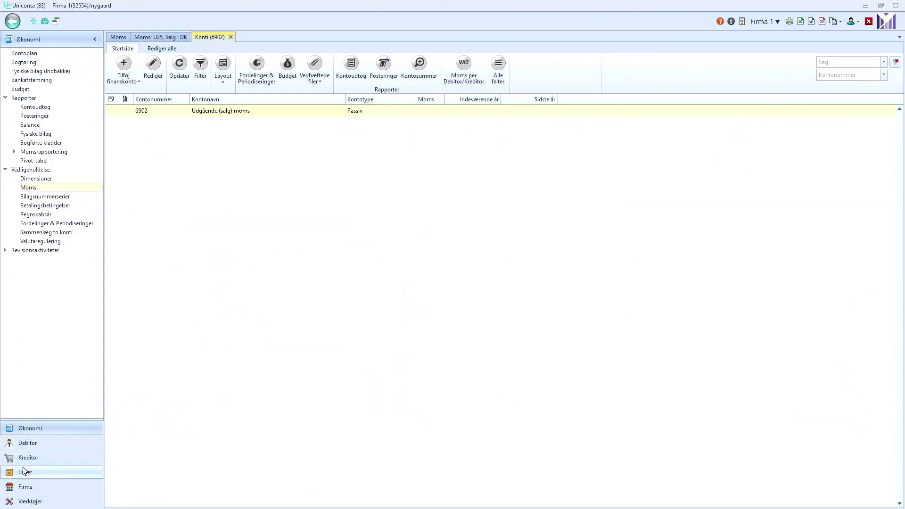
pyautogui.click(25, 472)
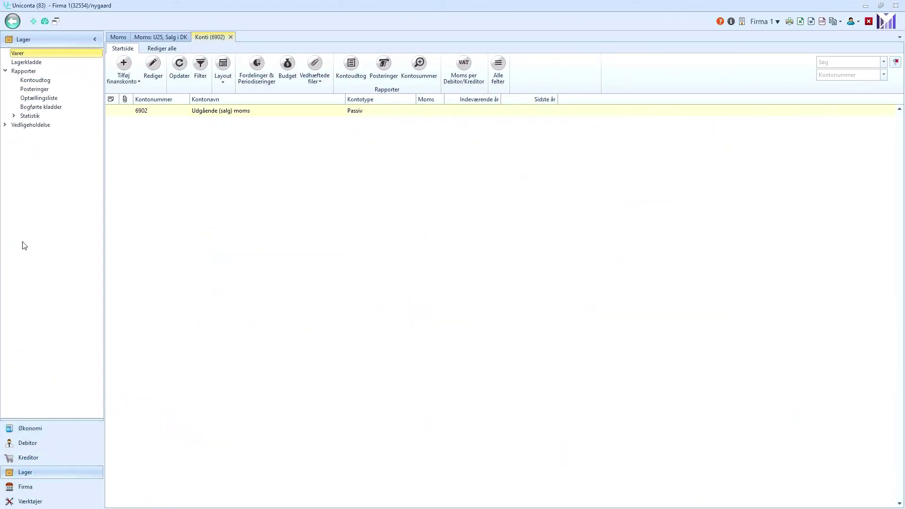
pyautogui.click(5, 125)
pyautogui.click(33, 135)
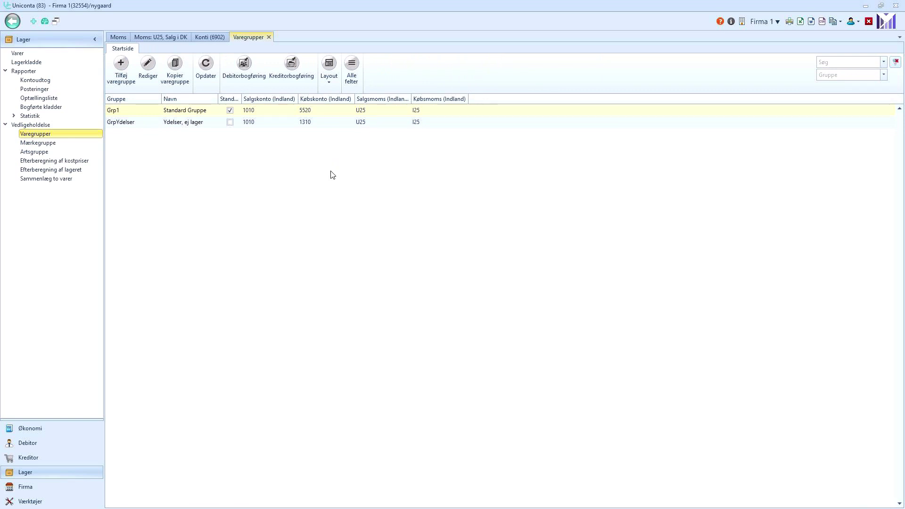
pyautogui.click(189, 112)
pyautogui.click(189, 123)
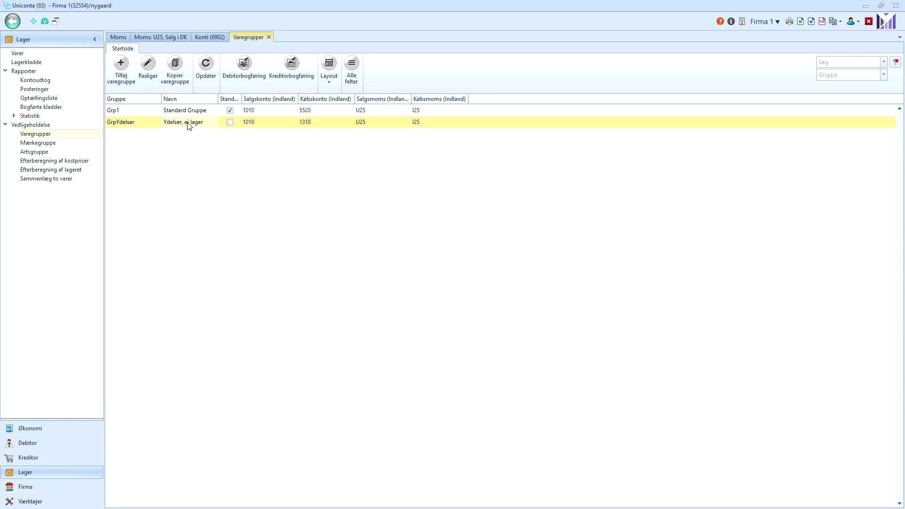
pyautogui.click(189, 111)
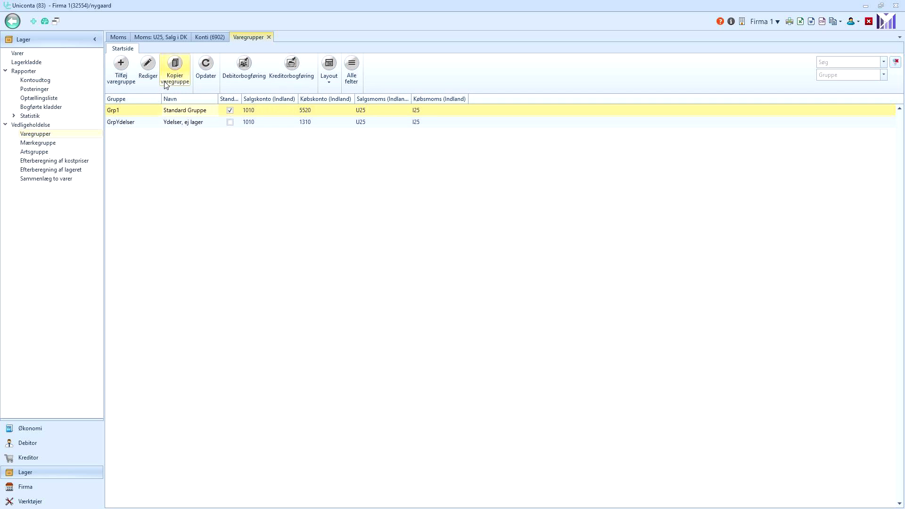
# Review item group Grp1's accounts 1010/5520 and VAT codes U25/I25 without changing anything.
pyautogui.click(153, 65)
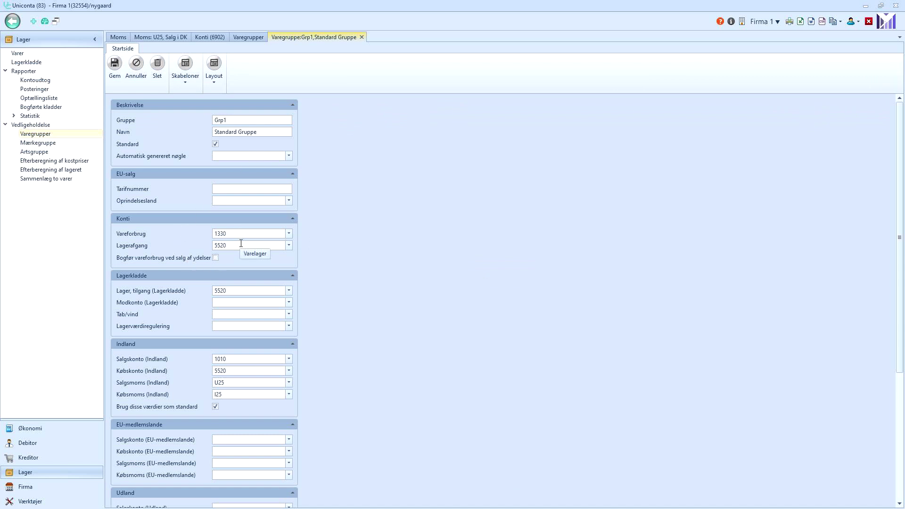
pyautogui.click(229, 385)
pyautogui.click(230, 395)
pyautogui.scroll(-5, 386, 388)
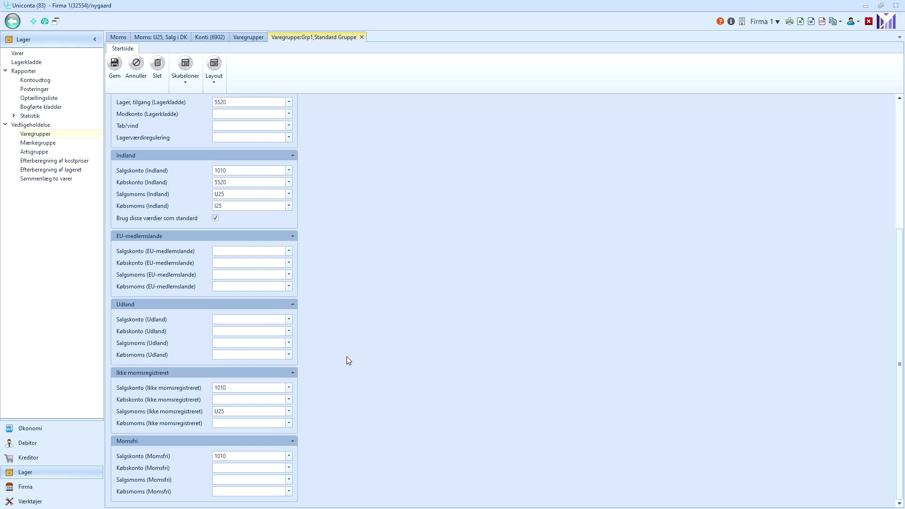
pyautogui.click(236, 386)
pyautogui.moveTo(237, 385); pyautogui.dragTo(178, 387)
pyautogui.click(236, 339)
pyautogui.scroll(5, 389, 318)
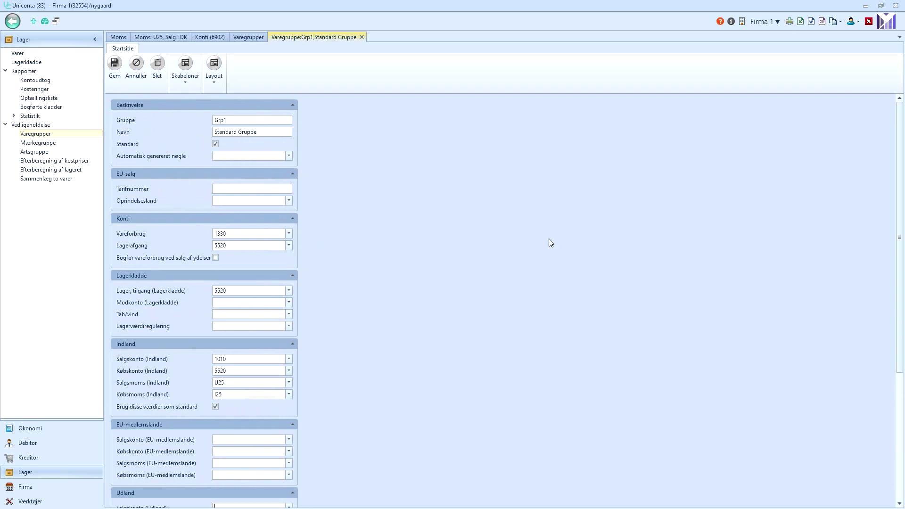
# Search Unipedia help for Varegruppe and open the Varegrupper article.
pyautogui.click(720, 21)
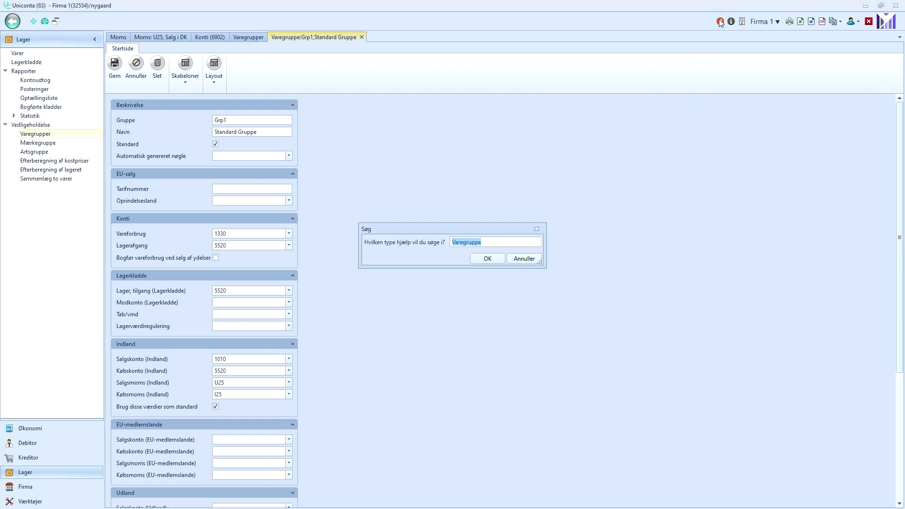
pyautogui.click(493, 257)
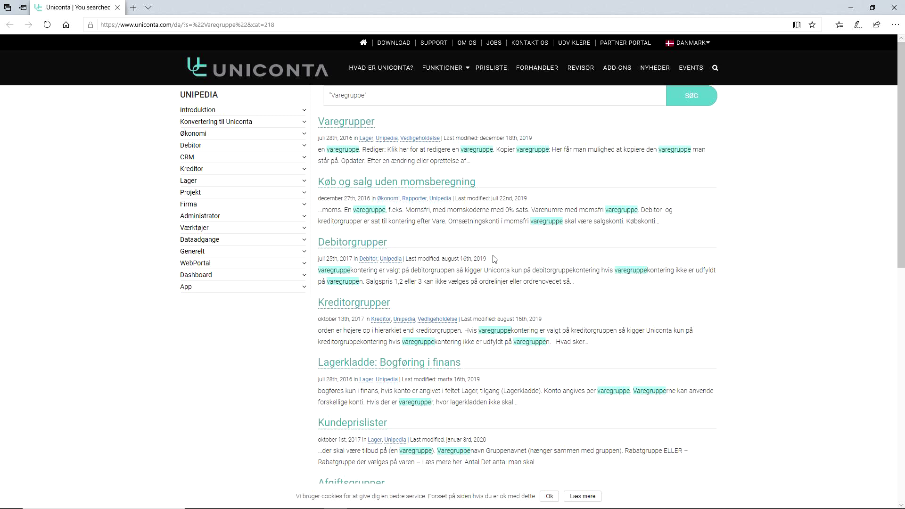
pyautogui.click(351, 126)
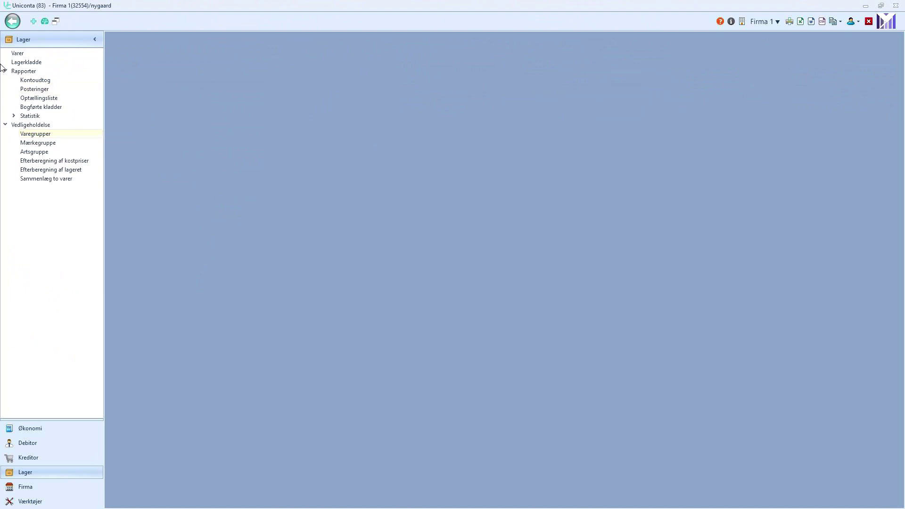
# Start a new item in the Varer list with number 1000 and name Pazzabakke.
pyautogui.click(18, 53)
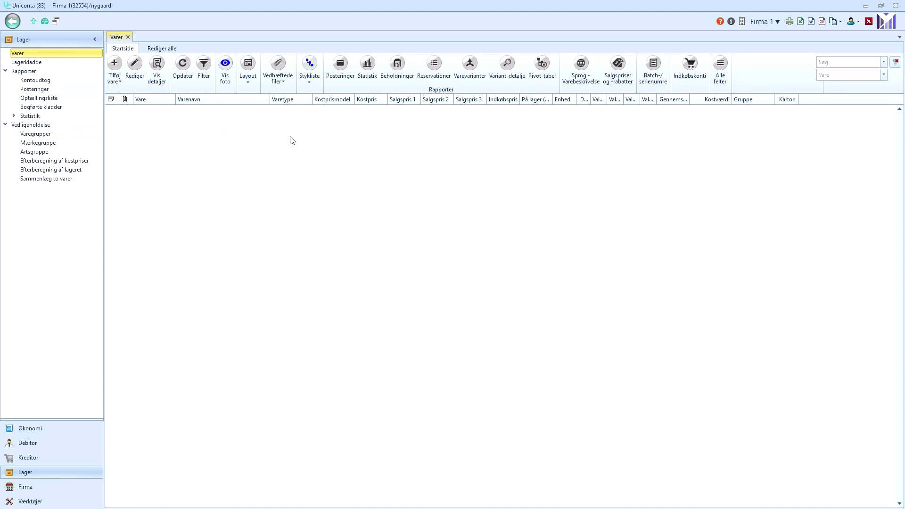
pyautogui.click(118, 82)
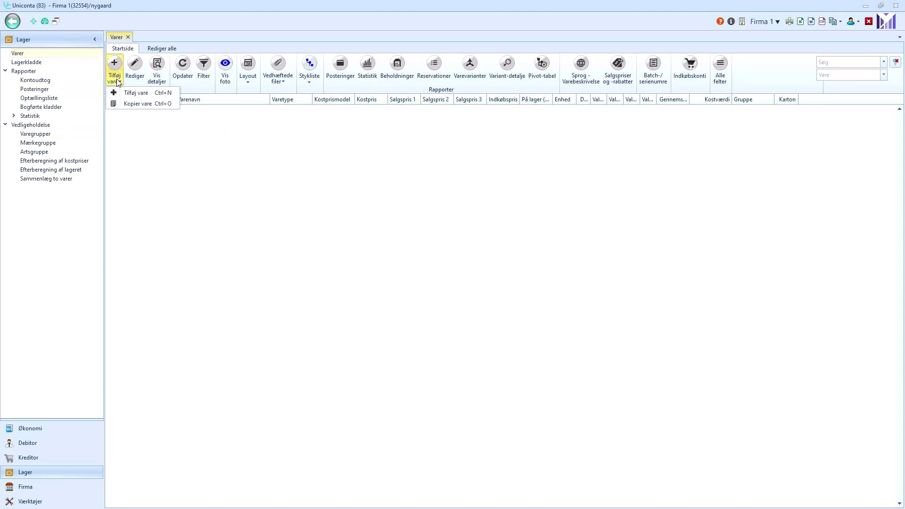
pyautogui.click(127, 93)
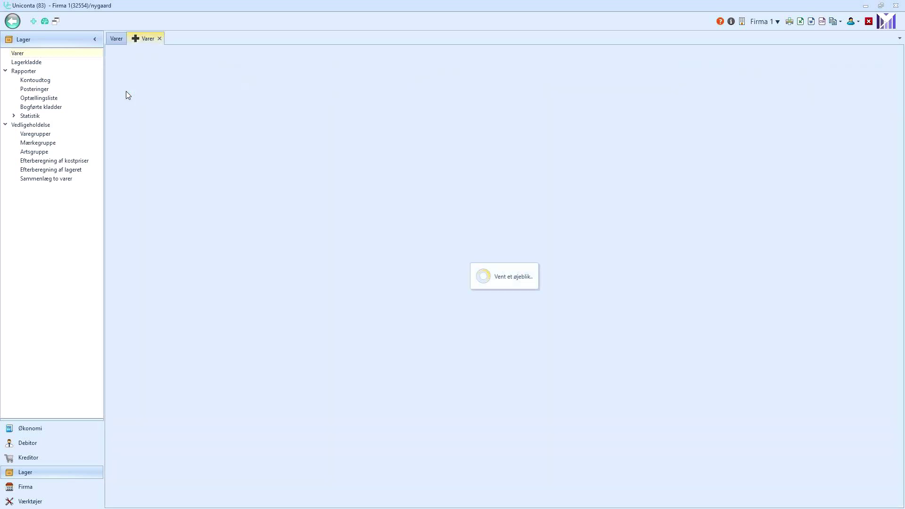
pyautogui.click(171, 123)
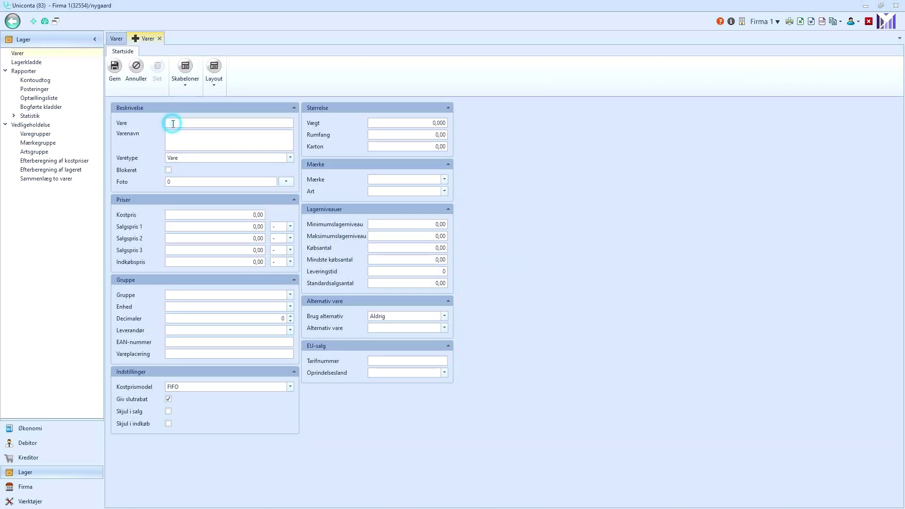
pyautogui.write('1000')
pyautogui.click(182, 137)
pyautogui.write('Pazzabakke')
pyautogui.doubleClick(210, 132)
# Keep type Vare, set cost 1,00, sales price 5,00, group Grp1, and save the item.
pyautogui.click(187, 158)
pyautogui.click(288, 157)
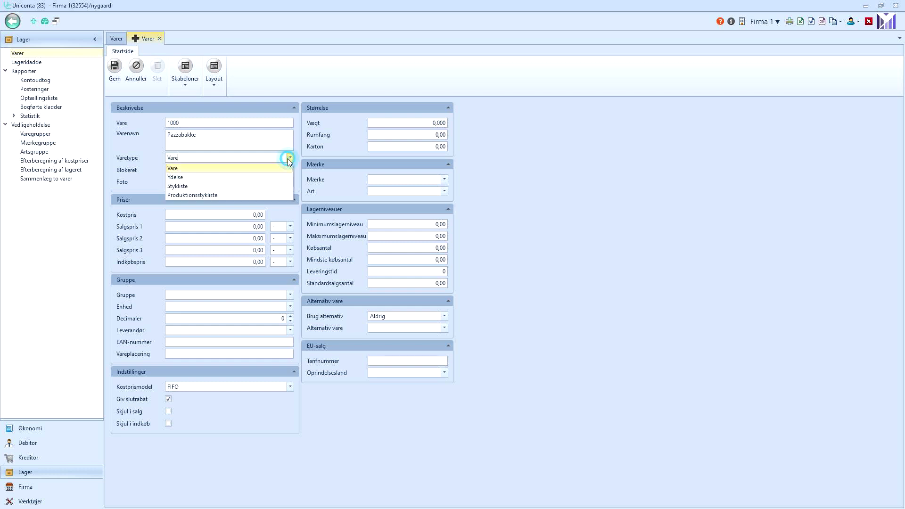
pyautogui.click(207, 169)
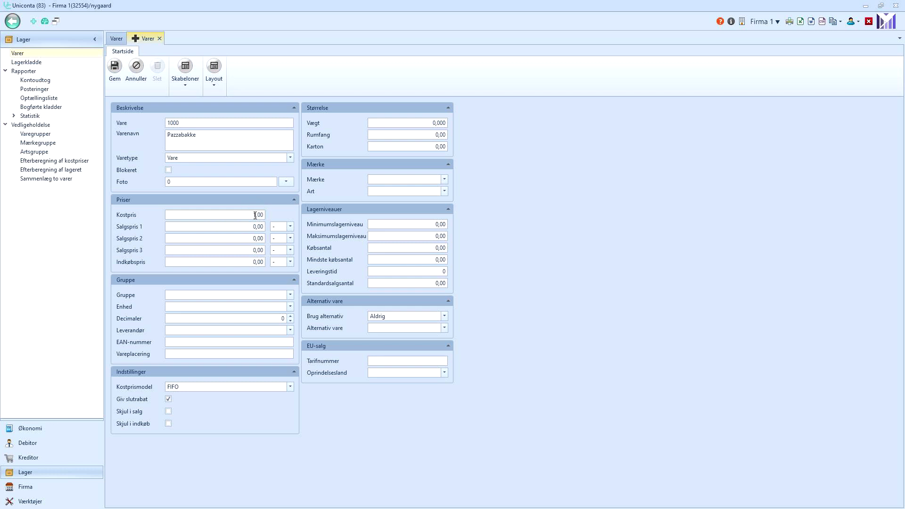
pyautogui.doubleClick(258, 226)
pyautogui.click(221, 250)
pyautogui.click(220, 227)
pyautogui.click(290, 294)
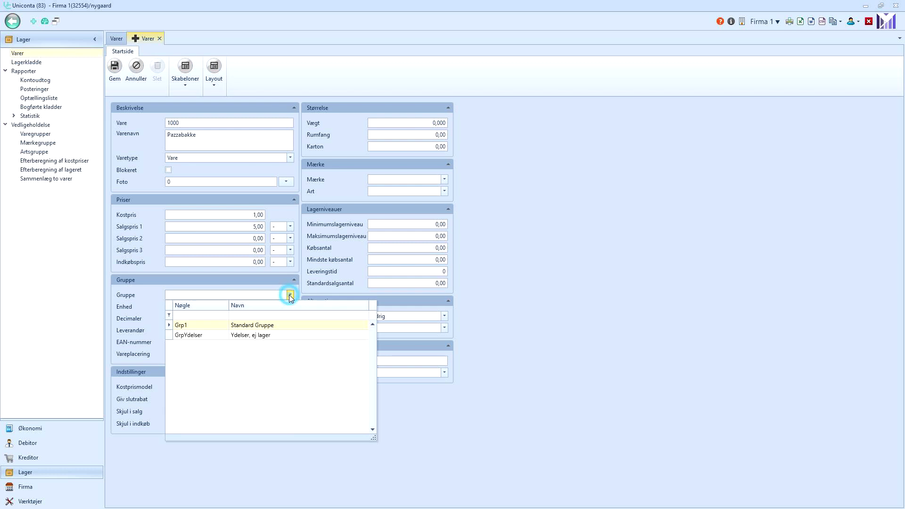
pyautogui.click(245, 328)
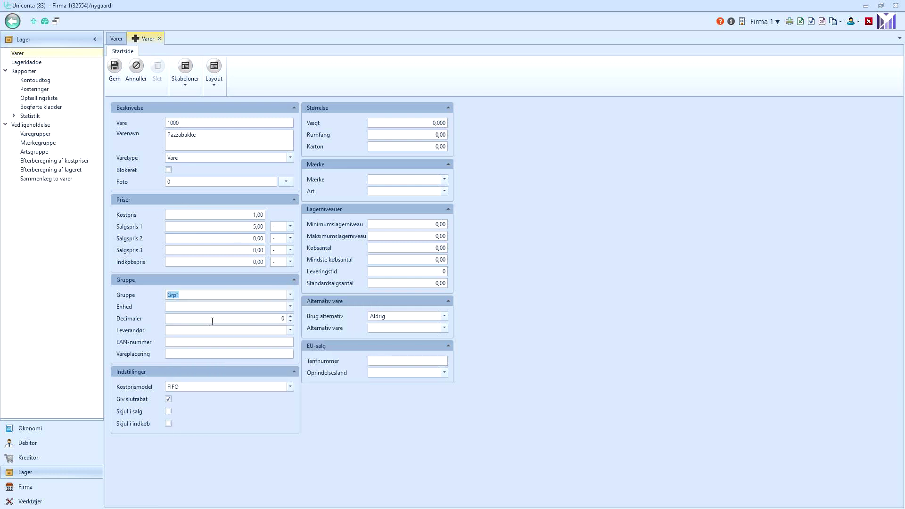
pyautogui.click(114, 67)
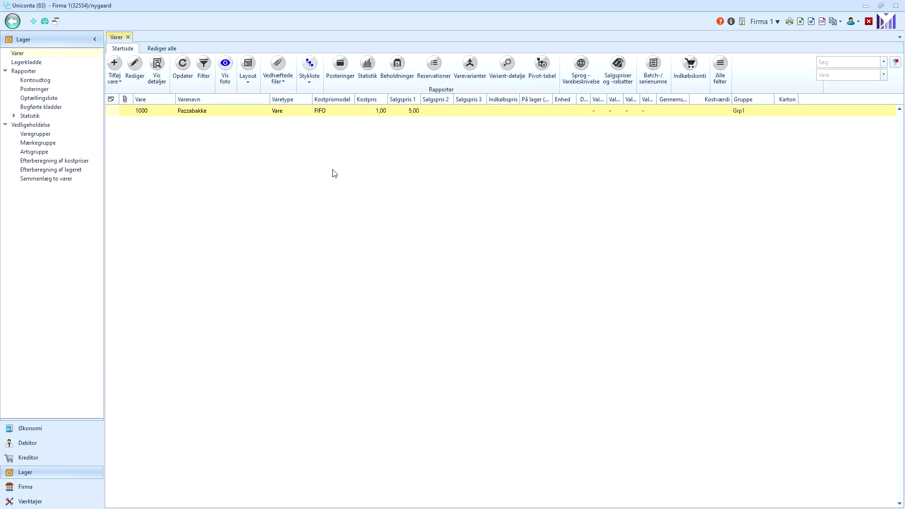
# Attach pizzabakke.jpg as a document to item Pazzabakke and save it.
pyautogui.click(277, 84)
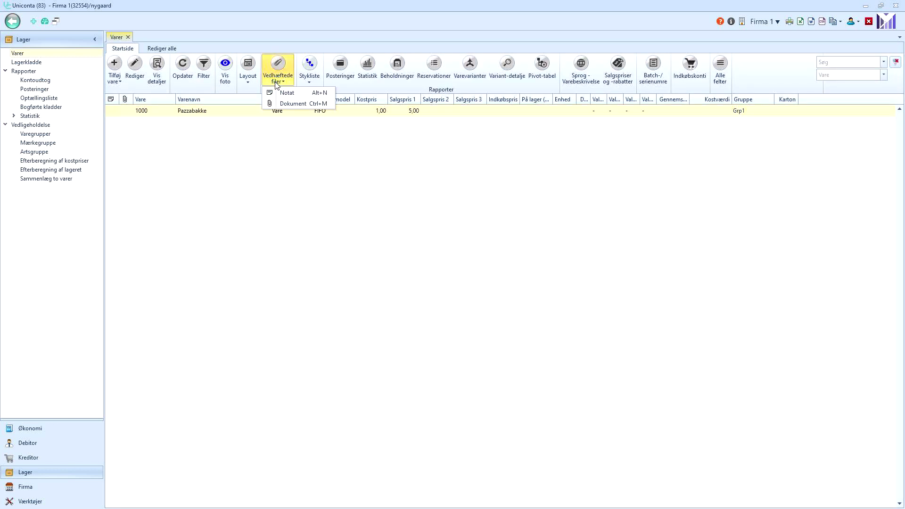
pyautogui.click(286, 104)
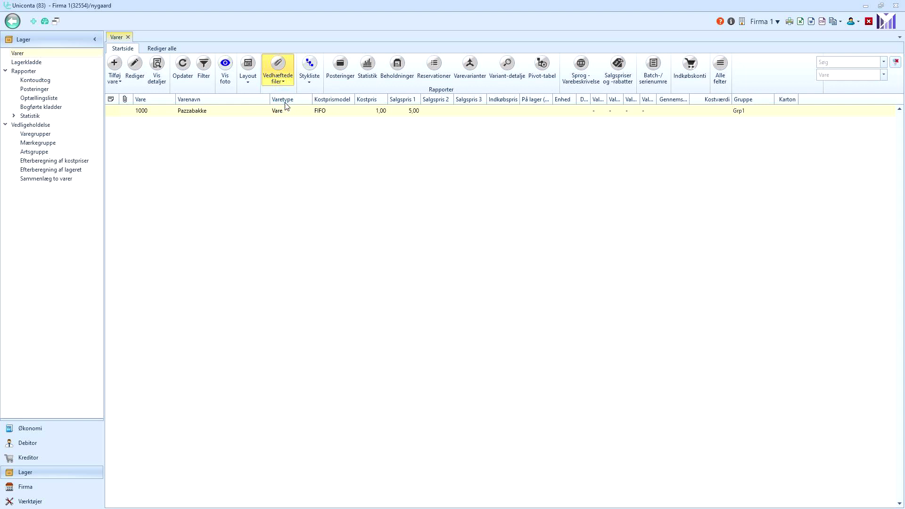
pyautogui.click(115, 67)
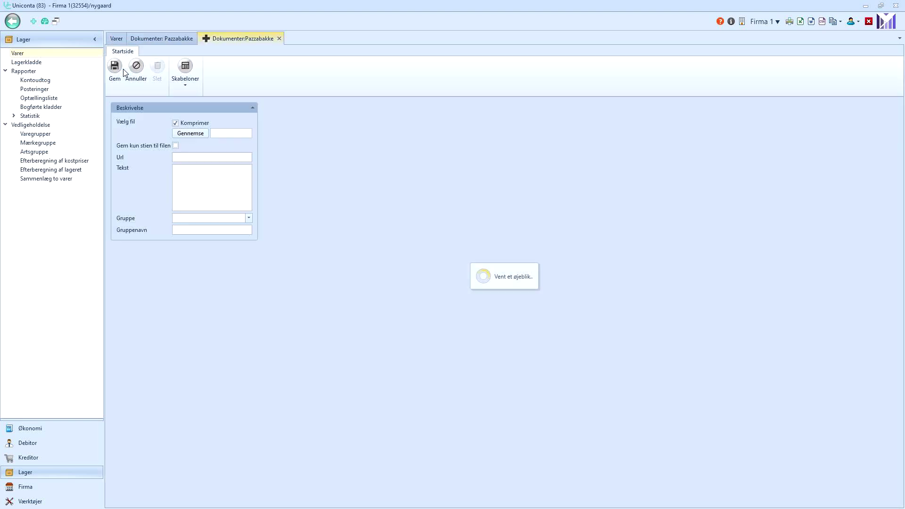
pyautogui.click(193, 134)
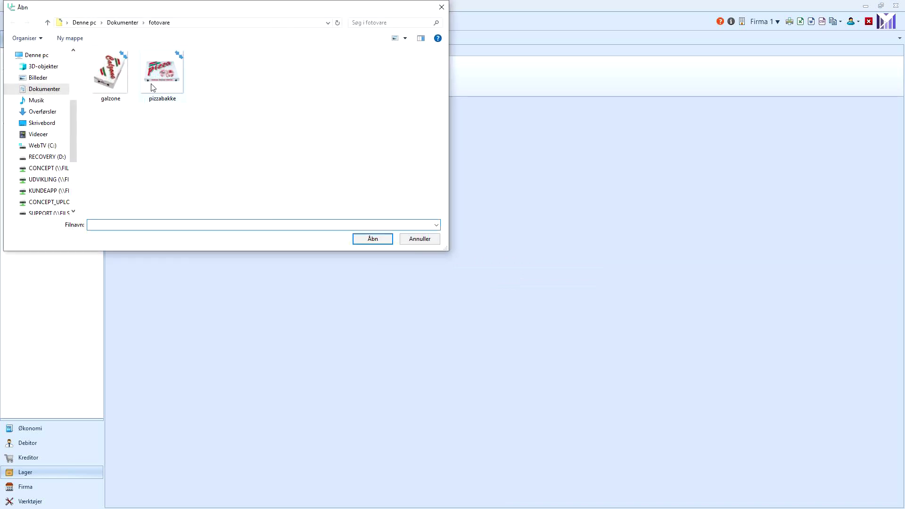
pyautogui.click(159, 76)
pyautogui.doubleClick(159, 78)
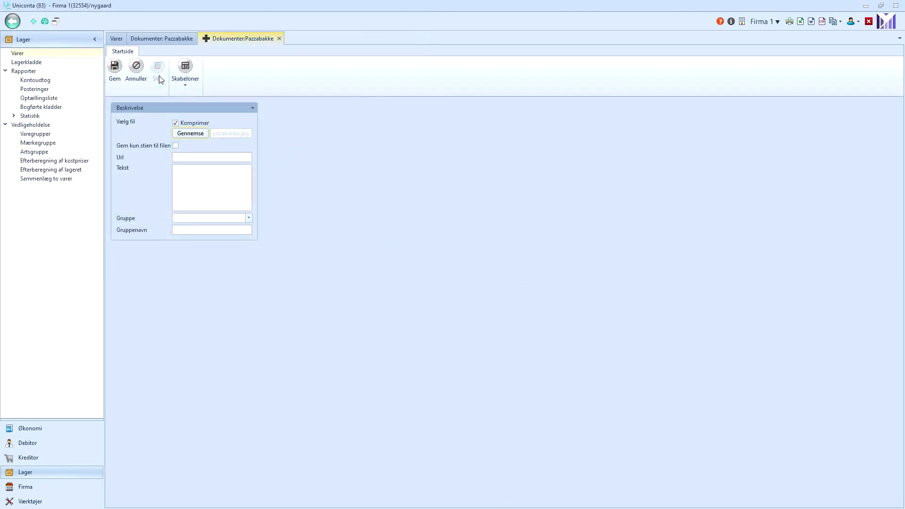
pyautogui.click(111, 72)
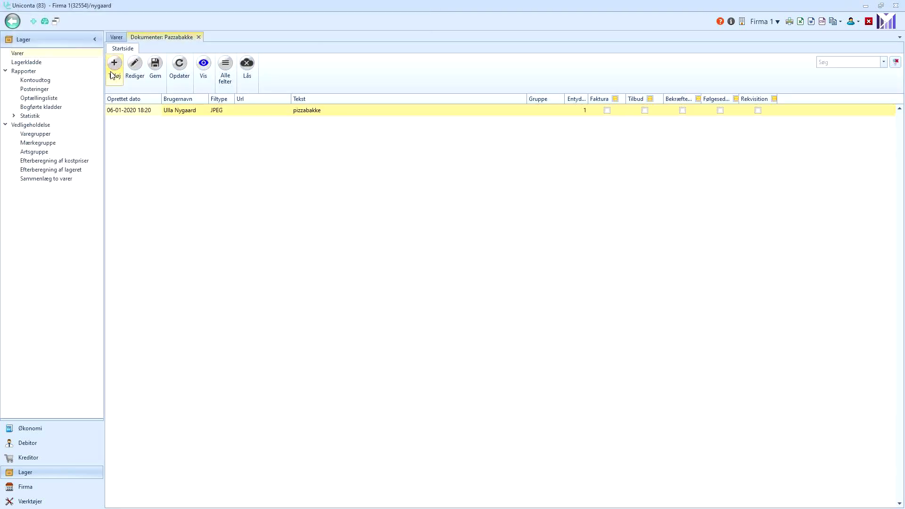
# Attach galzone.jpg as a second document, preview it, and return to the item list.
pyautogui.click(116, 77)
pyautogui.click(199, 133)
pyautogui.doubleClick(120, 80)
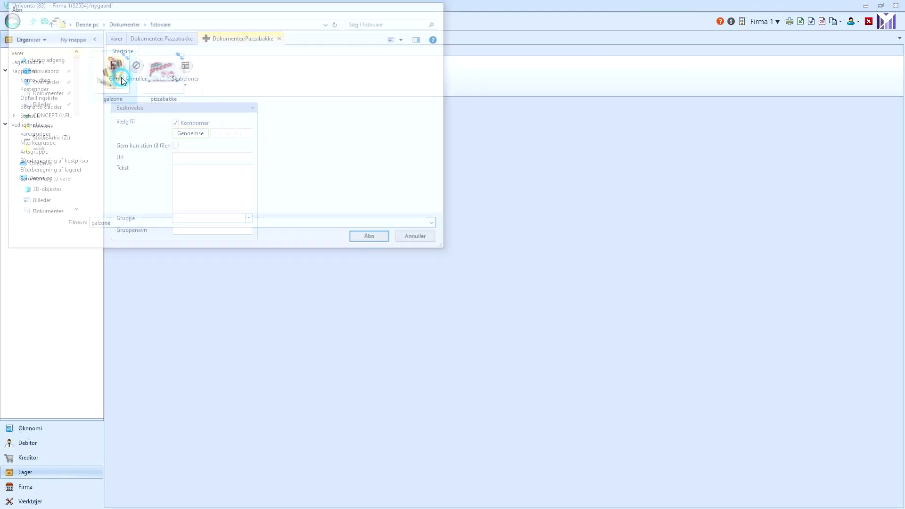
pyautogui.click(120, 80)
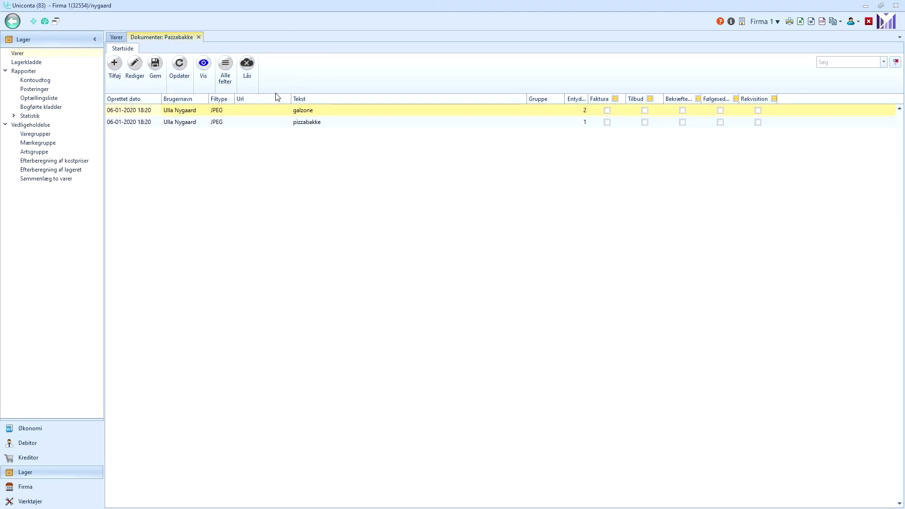
pyautogui.click(260, 111)
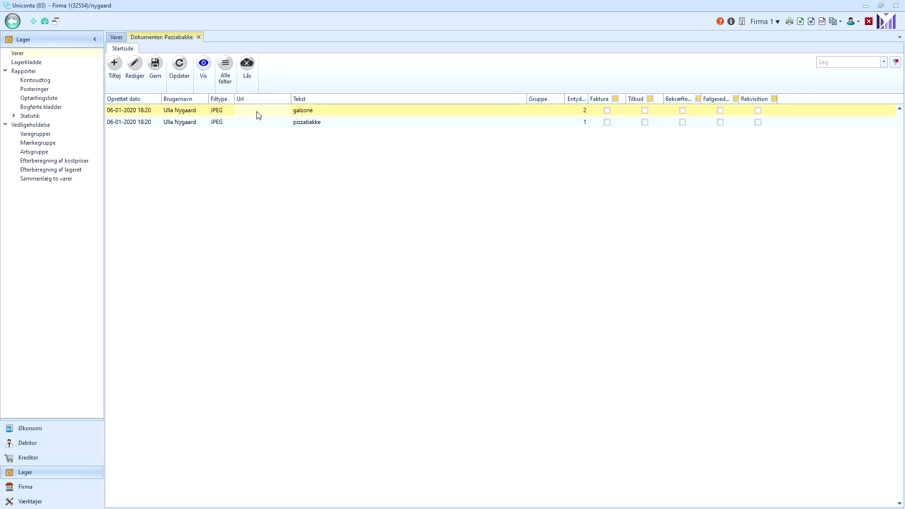
pyautogui.click(209, 81)
pyautogui.click(721, 69)
pyautogui.press('Escape')
pyautogui.click(243, 111)
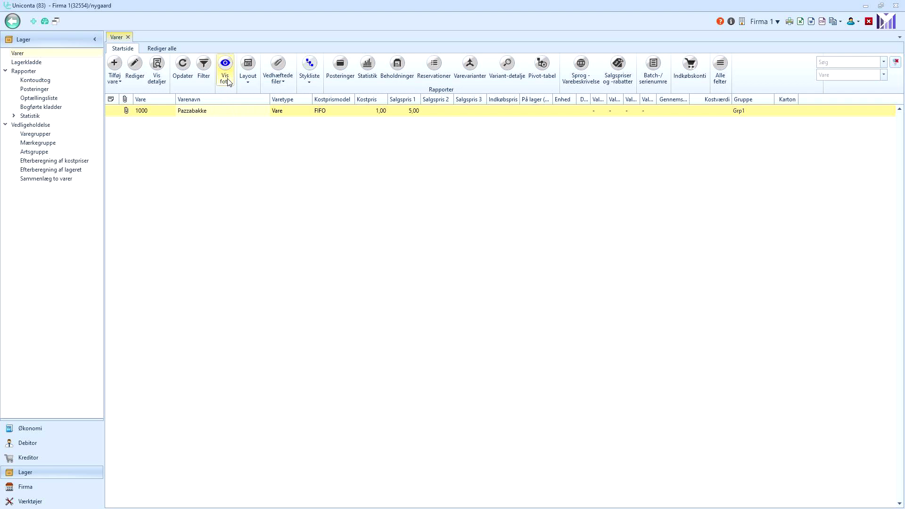
# Set item 1000's Foto to stored document 2 (galzone), save, and preview the photo.
pyautogui.click(219, 113)
pyautogui.click(222, 71)
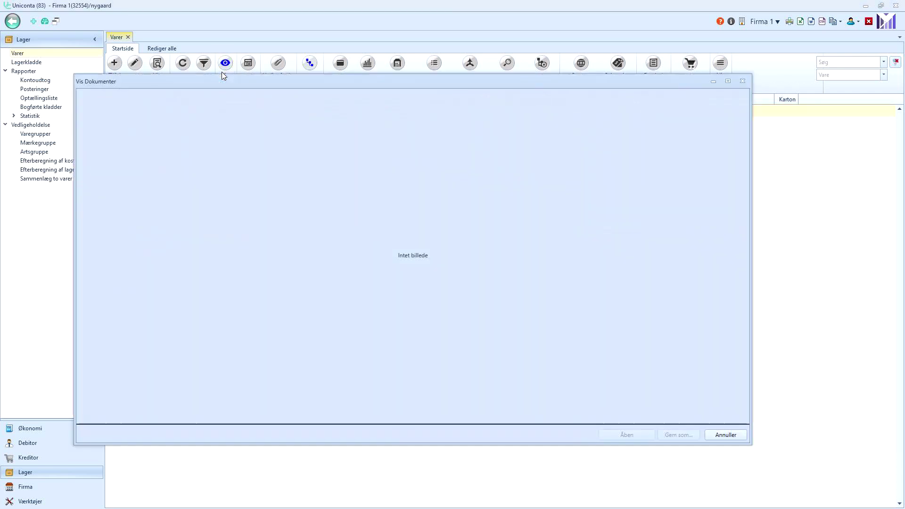
pyautogui.click(724, 434)
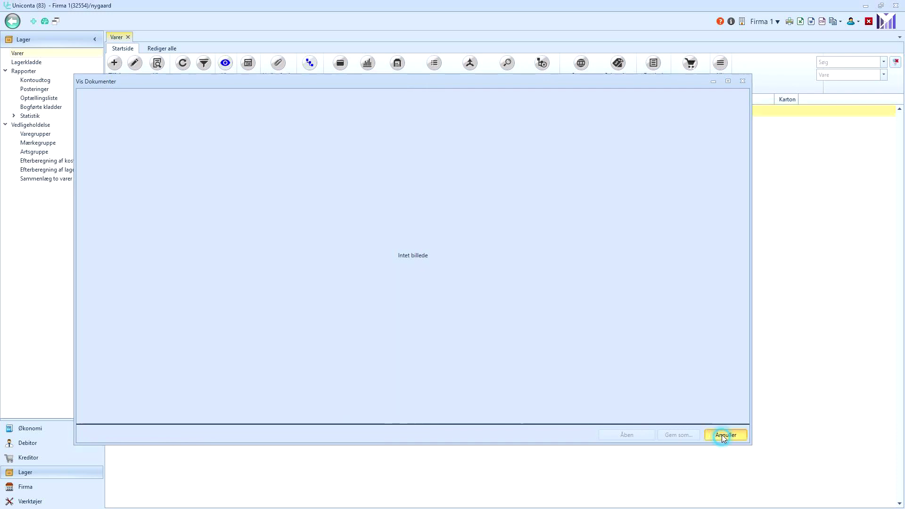
pyautogui.click(216, 110)
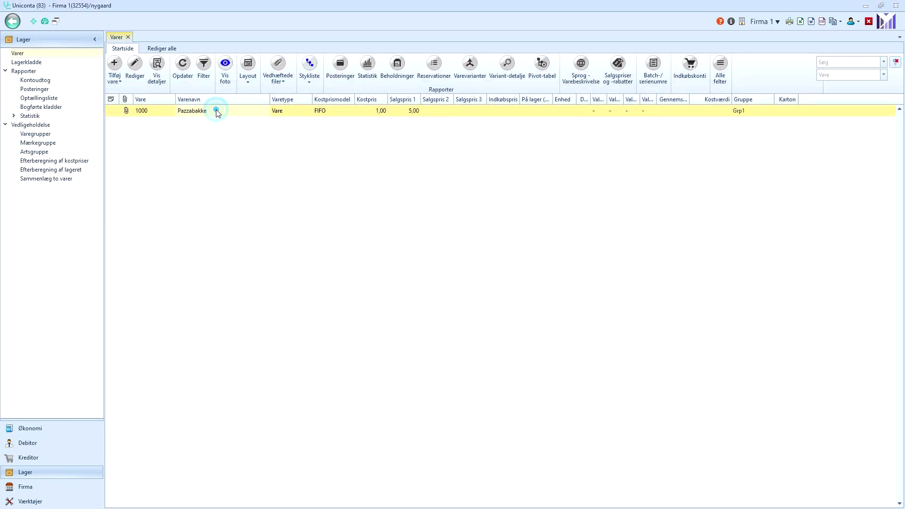
pyautogui.click(149, 111)
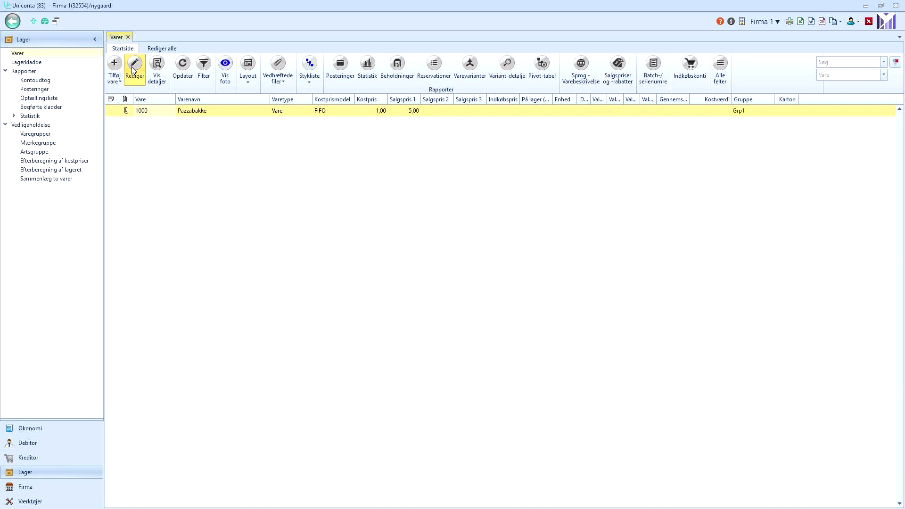
pyautogui.click(135, 67)
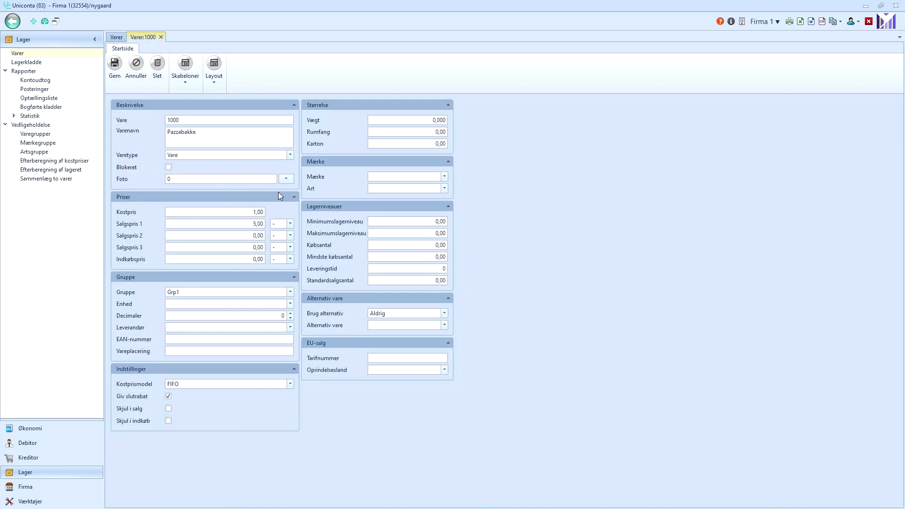
pyautogui.click(290, 180)
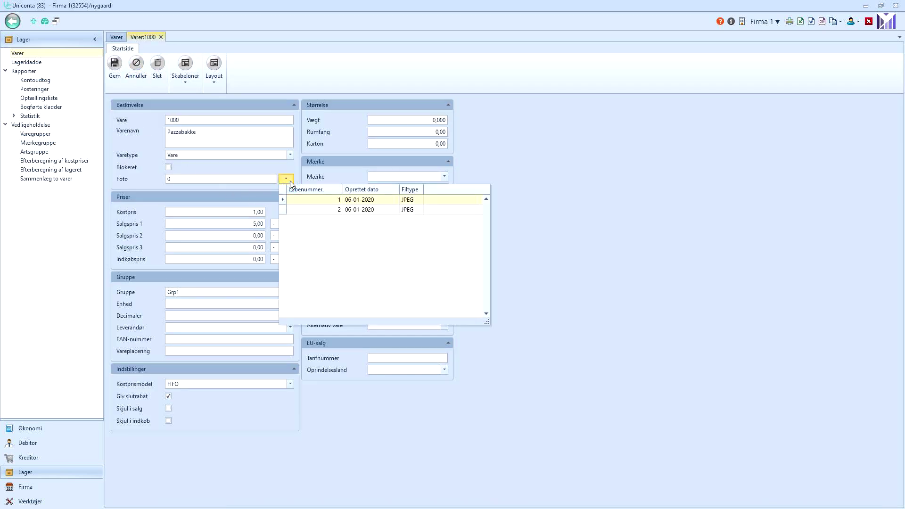
pyautogui.click(312, 208)
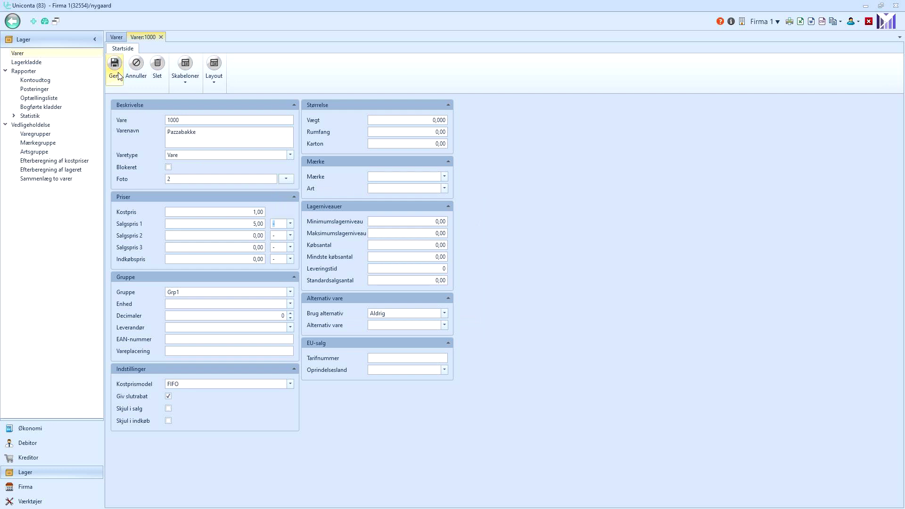
pyautogui.click(119, 76)
pyautogui.click(224, 66)
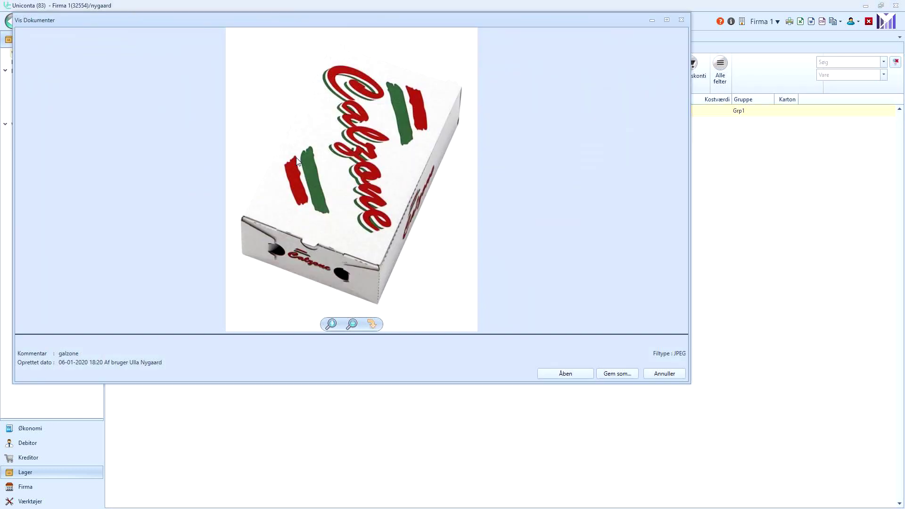
pyautogui.click(681, 20)
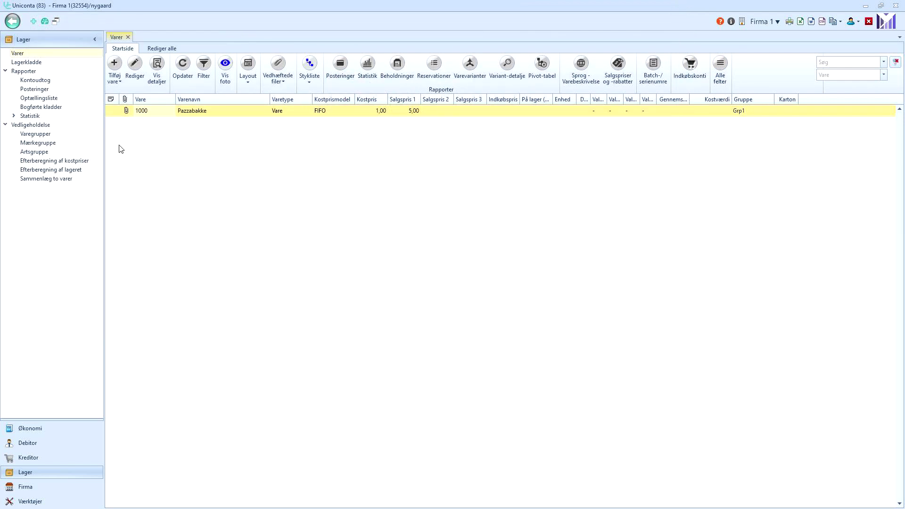
# Add item 10 Konsulent as type Ydelse with Salgspris 1 of 100 in group GrpYdelser.
pyautogui.click(114, 81)
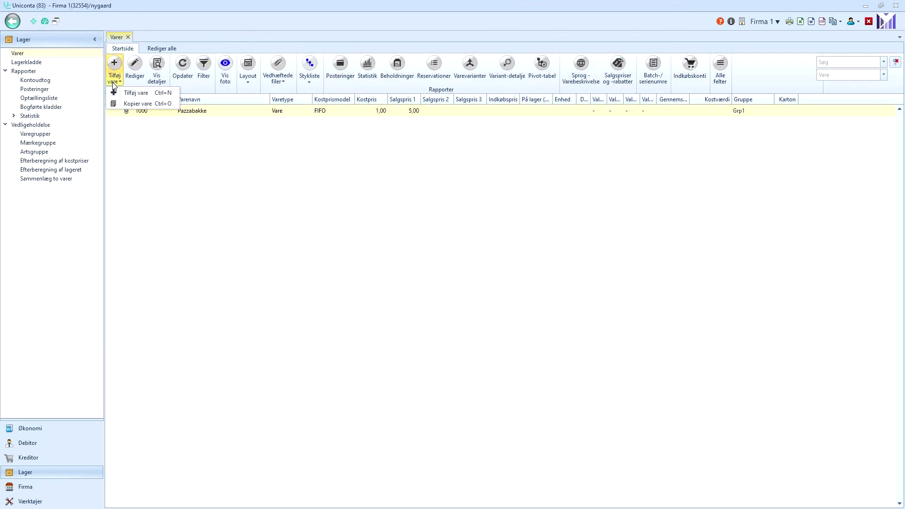
pyautogui.click(125, 94)
pyautogui.click(226, 135)
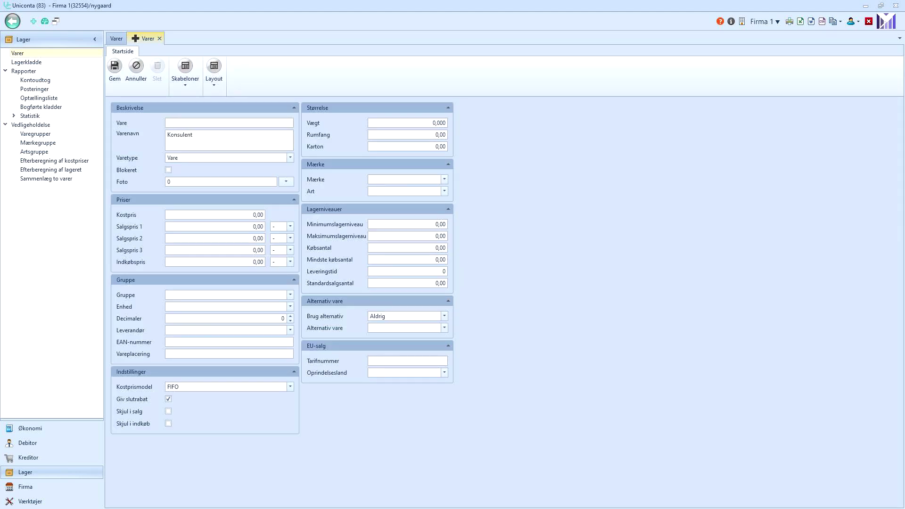
pyautogui.click(227, 123)
pyautogui.click(290, 159)
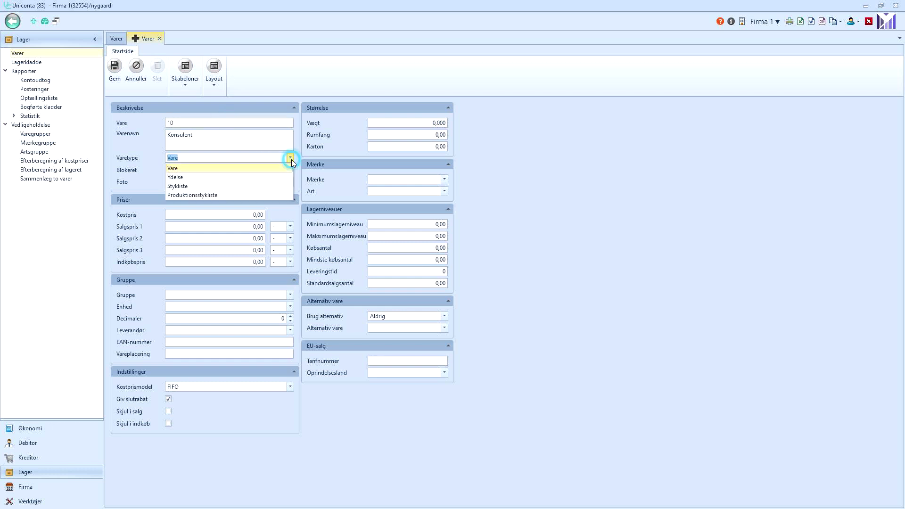
pyautogui.click(228, 177)
pyautogui.click(256, 228)
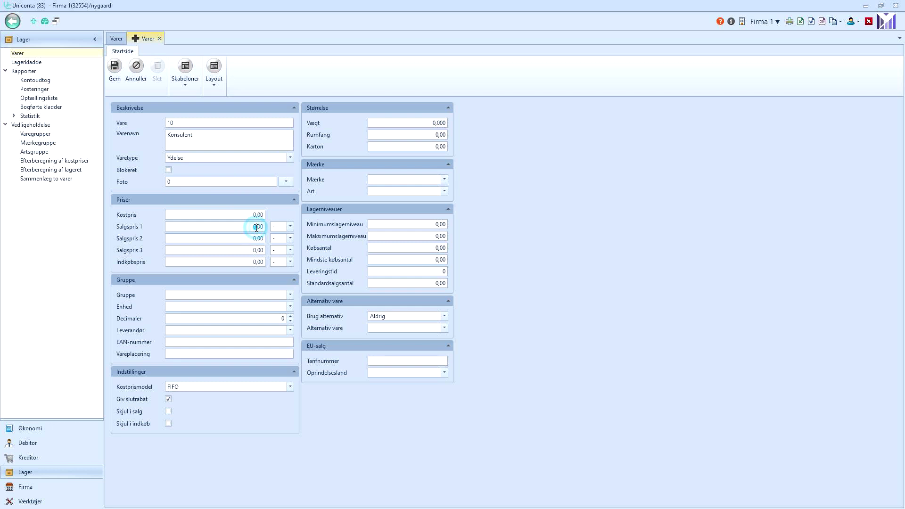
pyautogui.write('100')
pyautogui.click(291, 295)
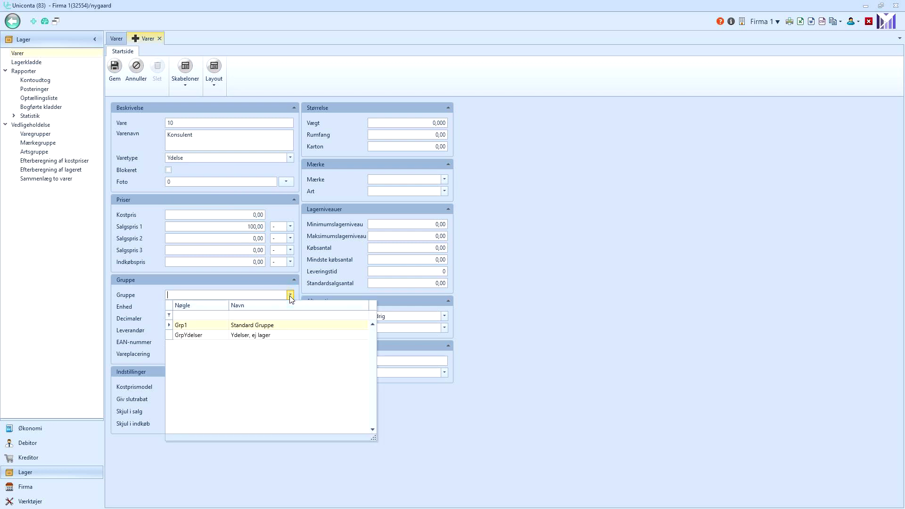
pyautogui.click(205, 336)
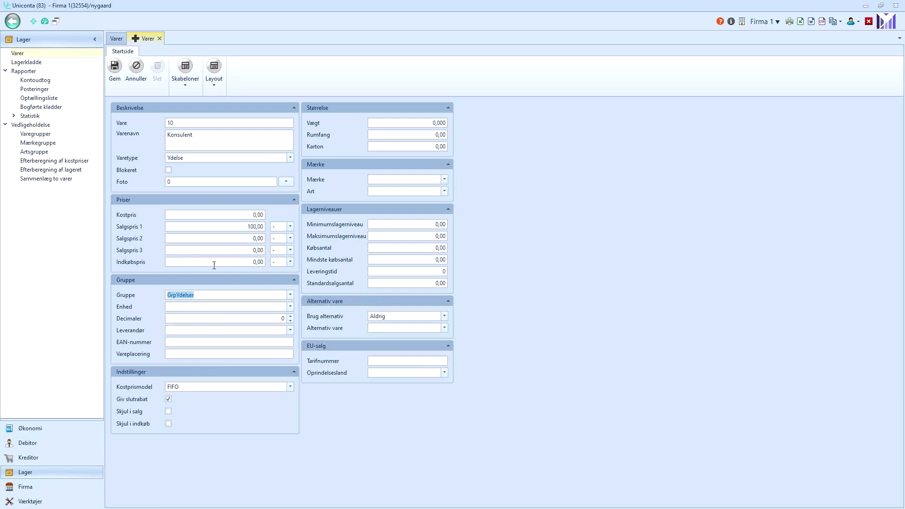
pyautogui.click(115, 68)
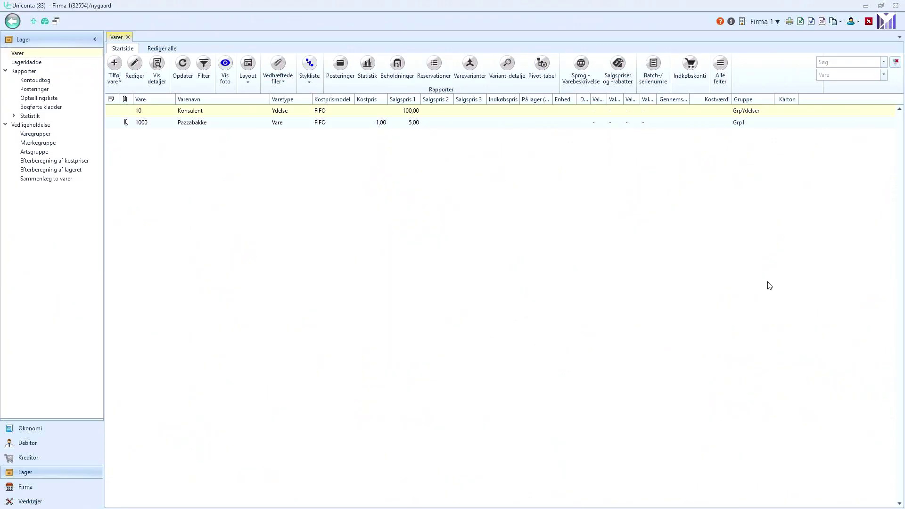
# Start a new customer Concept Data with its account number and postcode 7400 Herning.
pyautogui.click(42, 442)
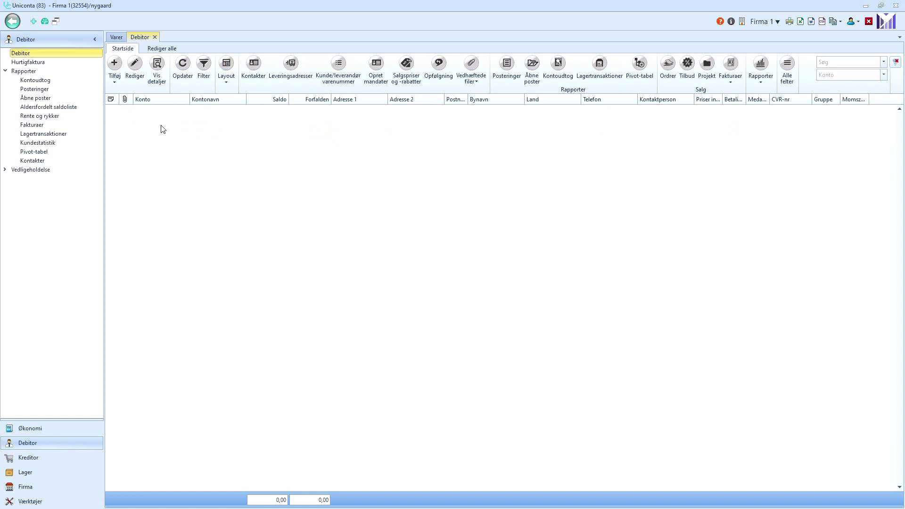
pyautogui.click(114, 79)
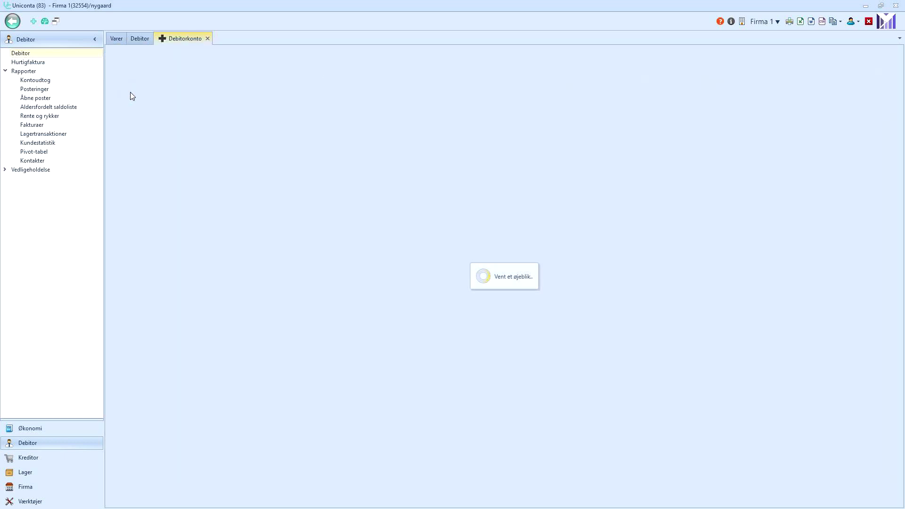
pyautogui.click(206, 122)
pyautogui.write('9726998')
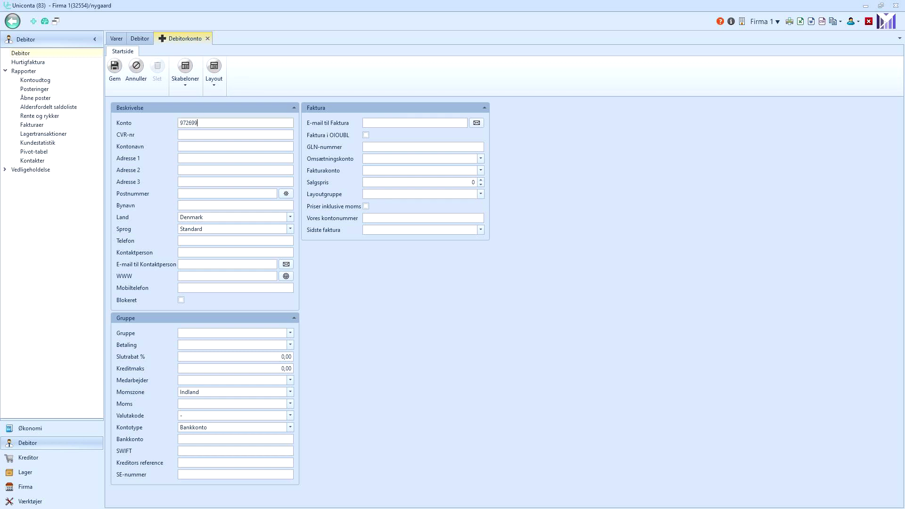
pyautogui.click(213, 145)
pyautogui.write('Concep')
pyautogui.click(213, 158)
pyautogui.click(213, 179)
pyautogui.click(213, 191)
pyautogui.write('7400')
pyautogui.click(222, 208)
# Give the customer group Grp1 and payment terms Netto8.
pyautogui.click(203, 241)
pyautogui.click(203, 252)
pyautogui.click(202, 266)
pyautogui.click(395, 123)
pyautogui.click(190, 334)
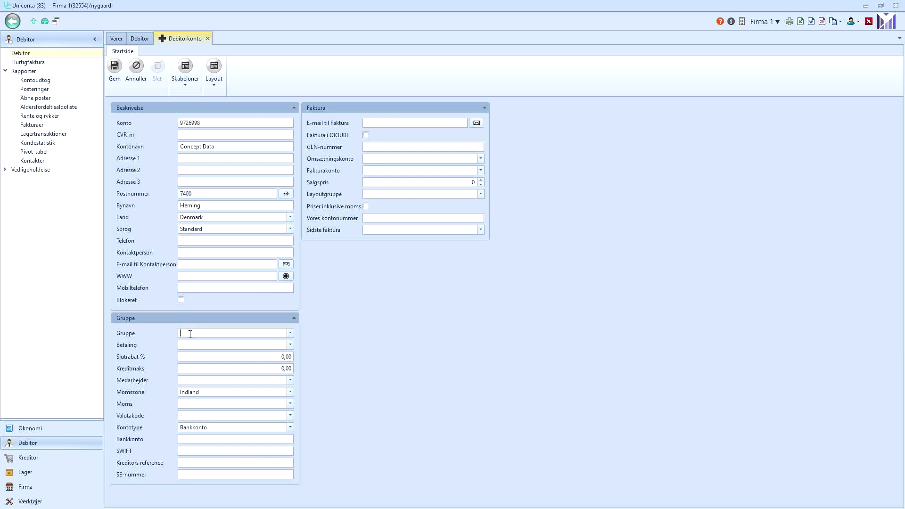
pyautogui.click(289, 333)
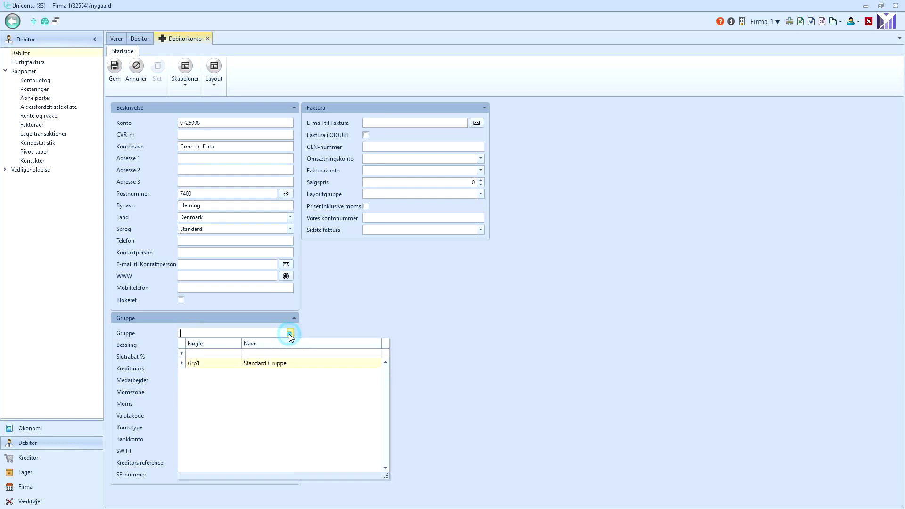
pyautogui.click(229, 366)
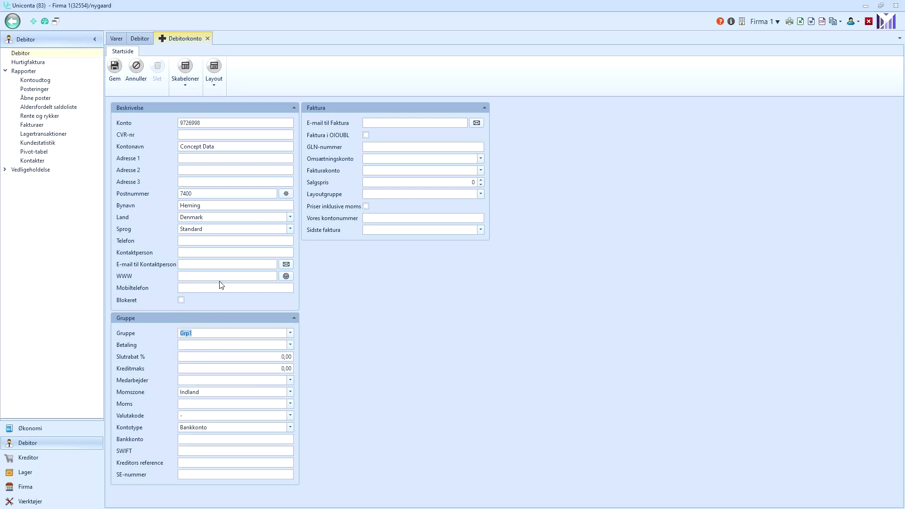
pyautogui.click(224, 345)
pyautogui.click(290, 344)
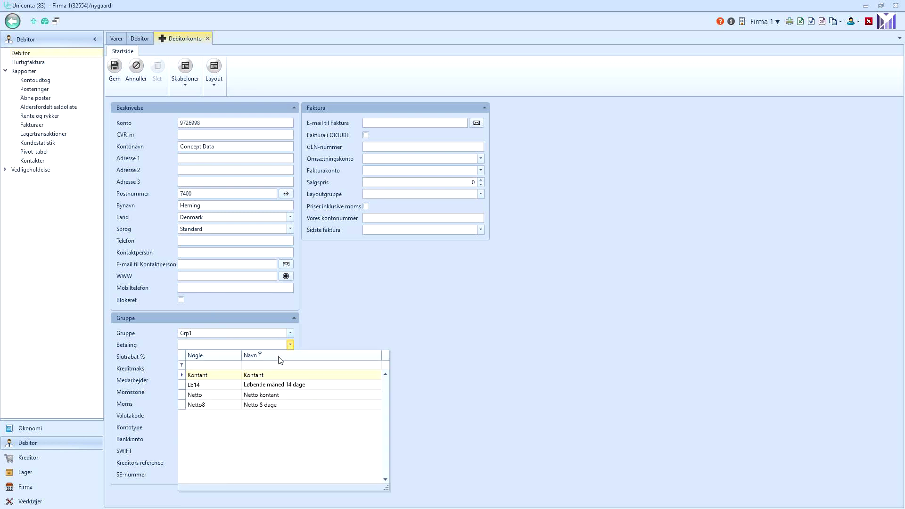
pyautogui.click(226, 404)
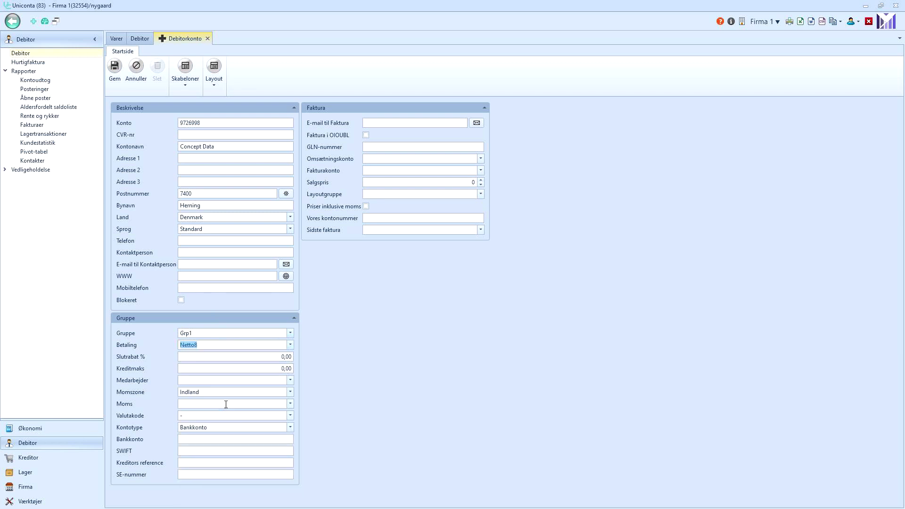
# Inspect the Netto8 payment term details and return to the customer form.
pyautogui.click(210, 335)
pyautogui.click(210, 346)
pyautogui.doubleClick(210, 345)
pyautogui.press('F6')
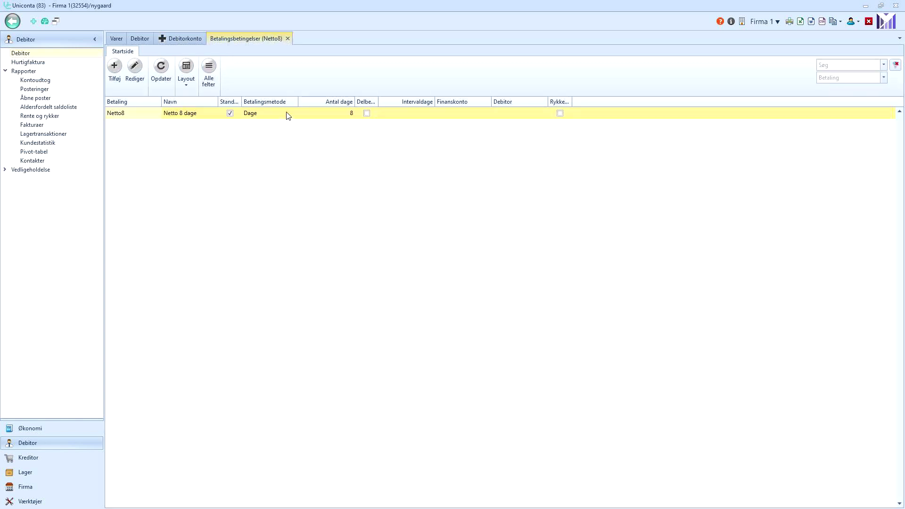
pyautogui.click(146, 74)
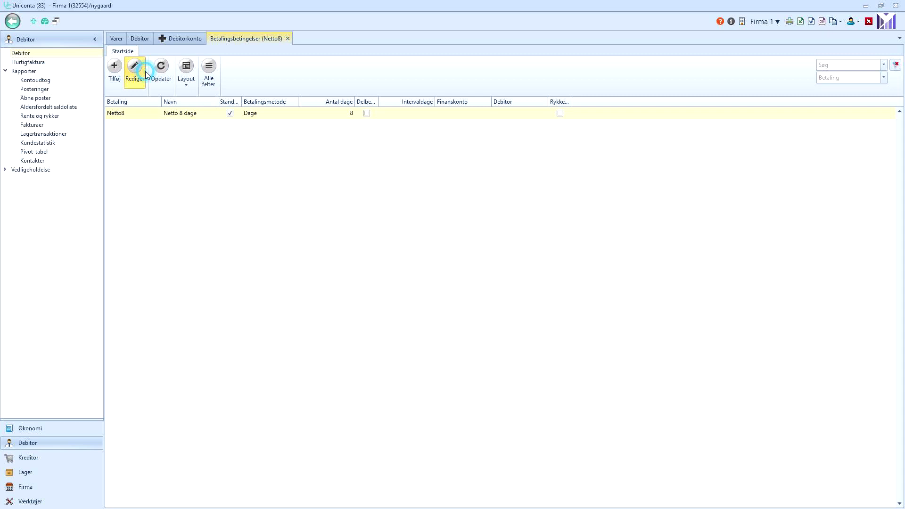
pyautogui.click(370, 40)
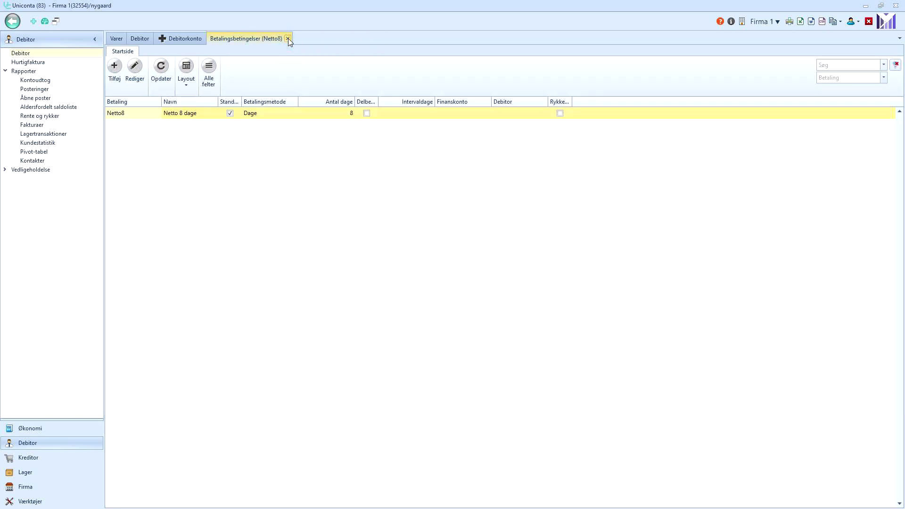
pyautogui.click(287, 38)
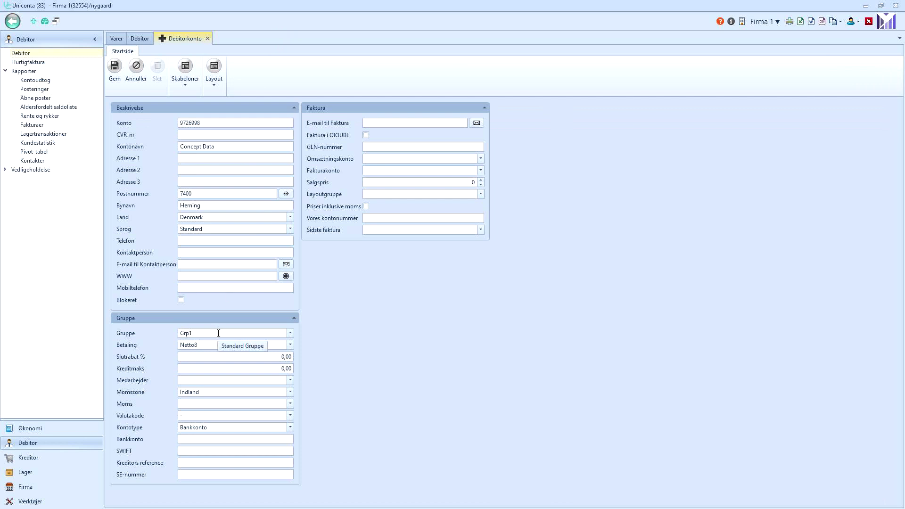
# Set sales price level 1 and save the Concept Data customer.
pyautogui.click(216, 381)
pyautogui.click(390, 179)
pyautogui.press('Tab')
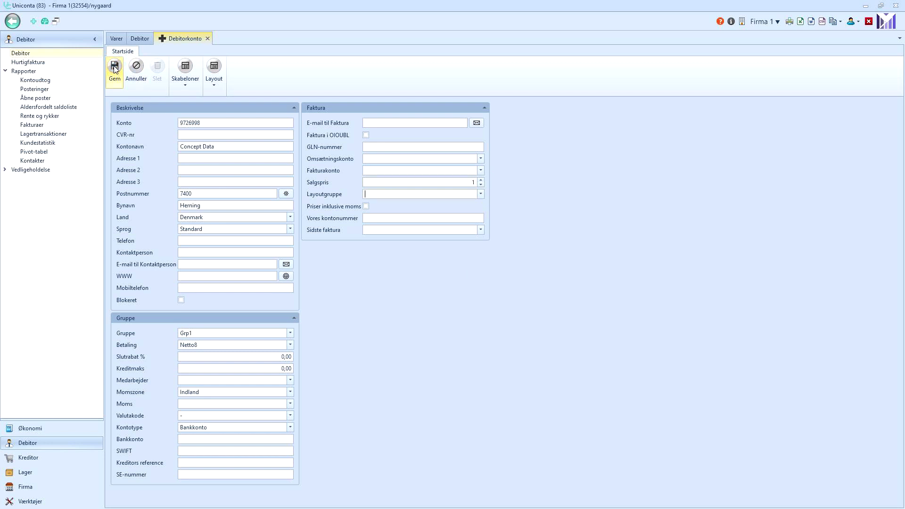
pyautogui.click(114, 70)
pyautogui.click(114, 74)
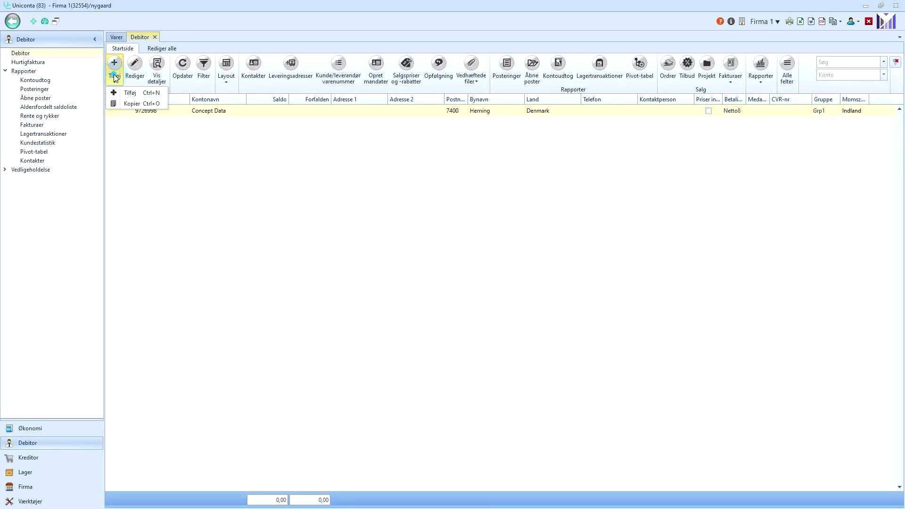
# Create a new customer filled from its CVR number, using its phone number as account number.
pyautogui.click(122, 93)
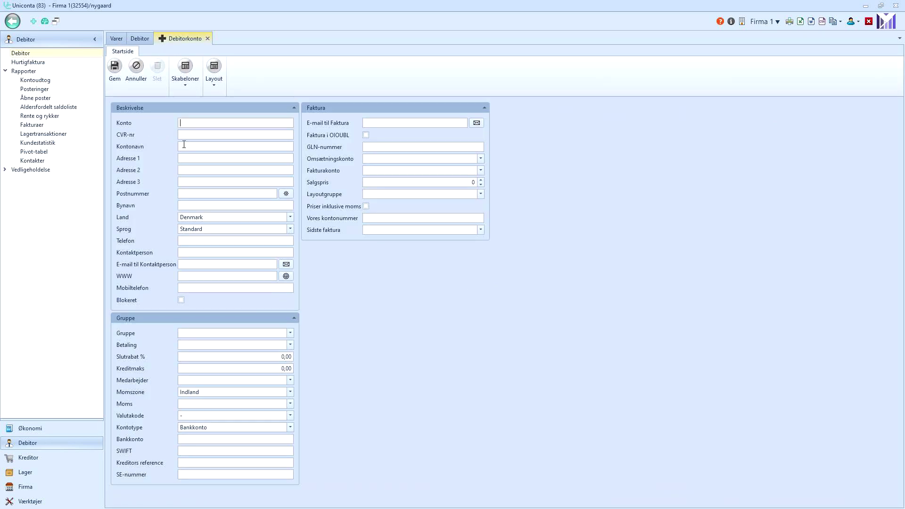
pyautogui.click(185, 135)
pyautogui.moveTo(215, 241); pyautogui.dragTo(145, 238)
pyautogui.hotkey('ctrl', 'c')
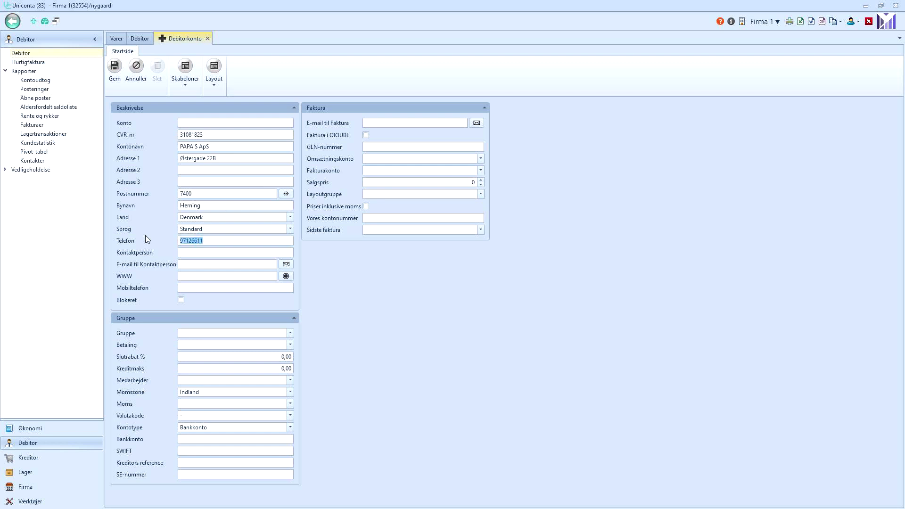
pyautogui.click(189, 124)
pyautogui.hotkey('ctrl', 'v')
# Assign group Grp1, Lb14 payment terms and sales price 1, then save PAPA'S ApS.
pyautogui.click(289, 333)
pyautogui.click(220, 364)
pyautogui.click(290, 344)
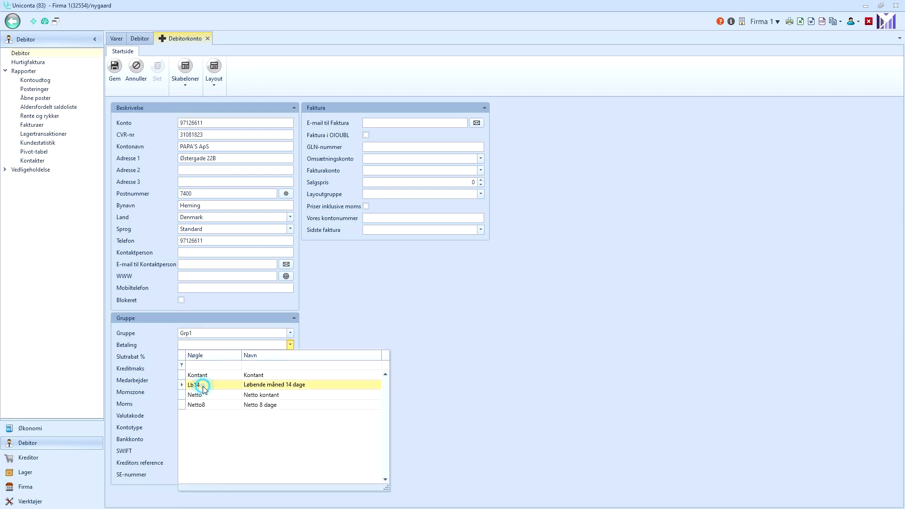
pyautogui.click(202, 385)
pyautogui.click(481, 179)
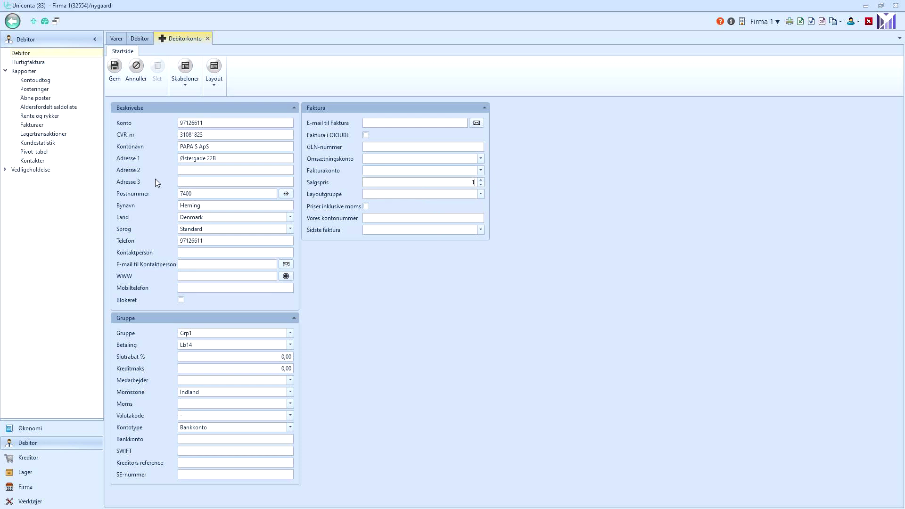
pyautogui.click(115, 75)
pyautogui.click(199, 121)
pyautogui.click(201, 110)
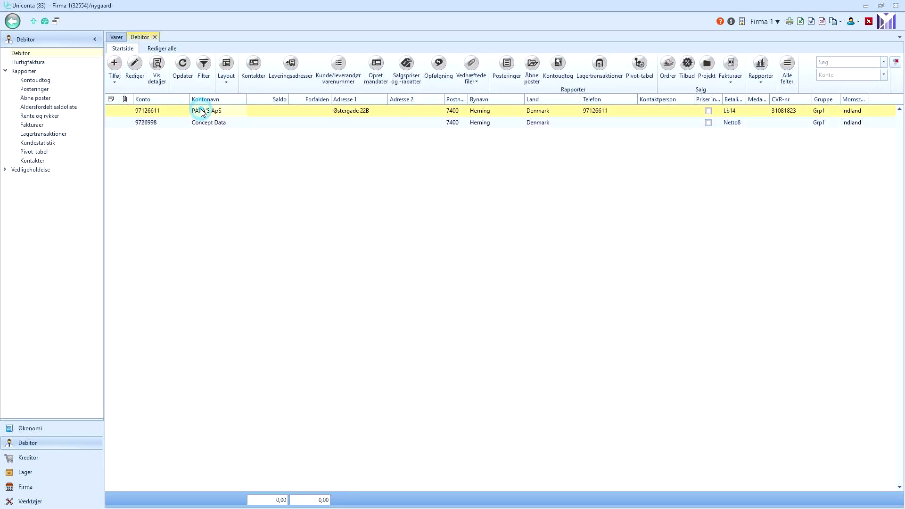
# Remove the Saldo and prices-including-VAT columns and widen the Kontonavn column.
pyautogui.click(201, 122)
pyautogui.click(206, 112)
pyautogui.click(260, 100)
pyautogui.moveTo(260, 98); pyautogui.dragTo(309, 89)
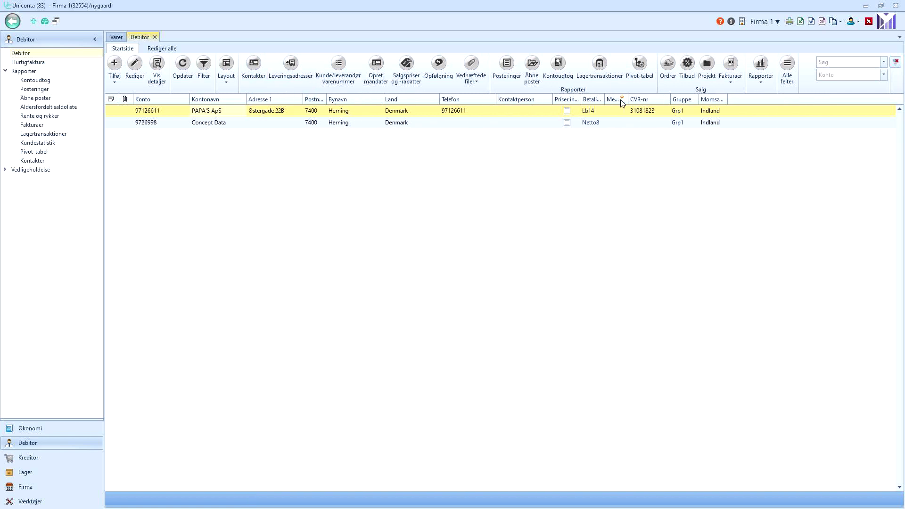
pyautogui.moveTo(565, 100); pyautogui.dragTo(633, 87)
pyautogui.moveTo(245, 99); pyautogui.dragTo(341, 99)
# Preview the customer list printout, then compare the PAPA'S ApS and Concept Data rows.
pyautogui.click(789, 21)
pyautogui.click(485, 296)
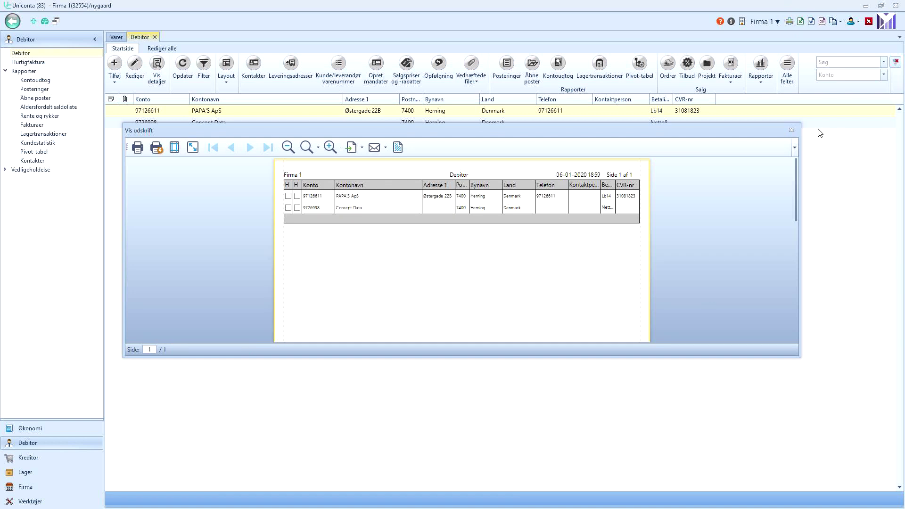
pyautogui.click(791, 130)
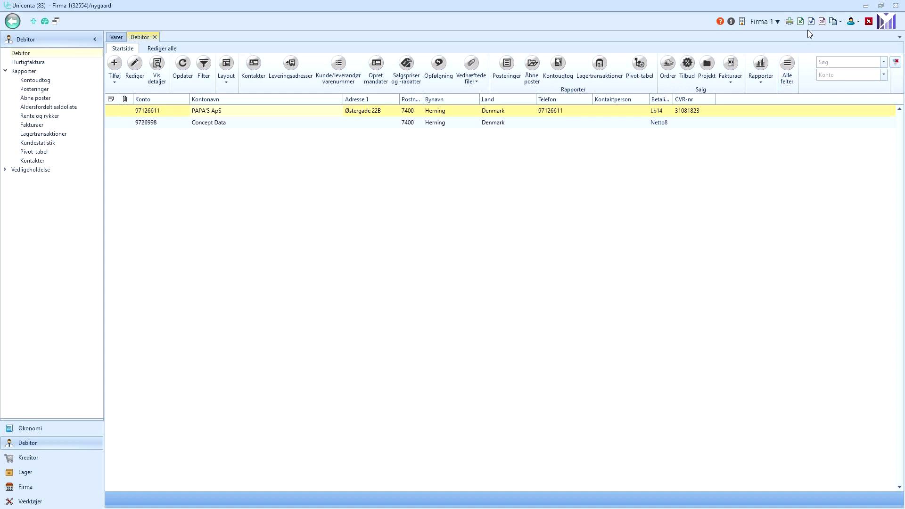
pyautogui.click(365, 121)
pyautogui.click(366, 109)
pyautogui.click(367, 122)
pyautogui.click(366, 112)
pyautogui.click(366, 120)
pyautogui.click(366, 114)
pyautogui.click(277, 124)
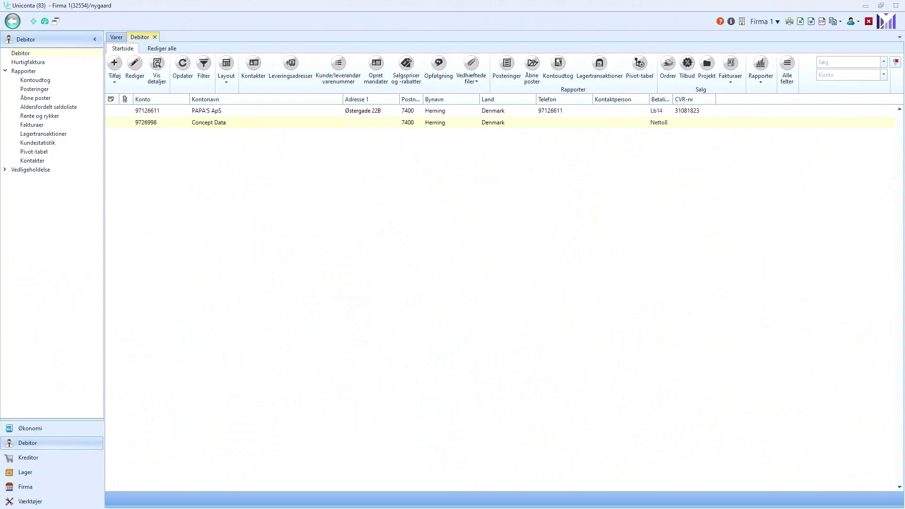
# Start a Hurtigfaktura quick invoice for customer PAPA'S ApS.
pyautogui.click(33, 63)
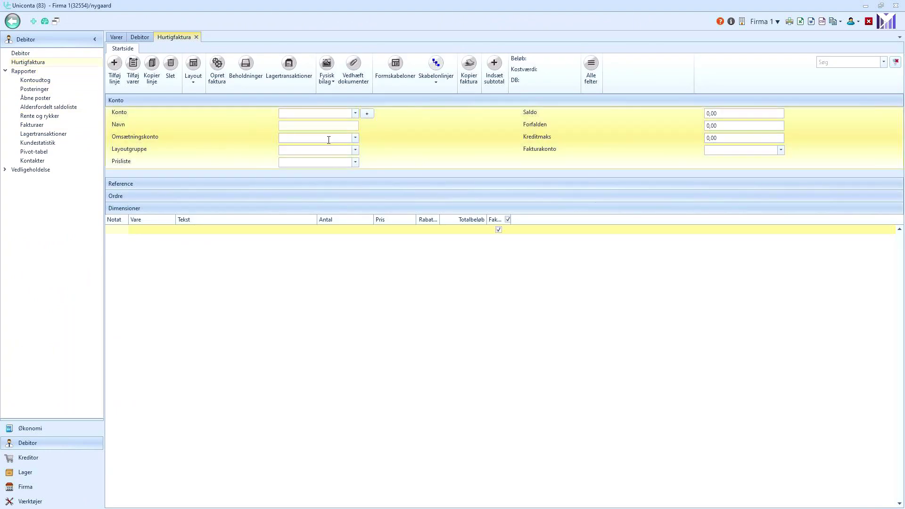
pyautogui.click(307, 113)
pyautogui.write('pa')
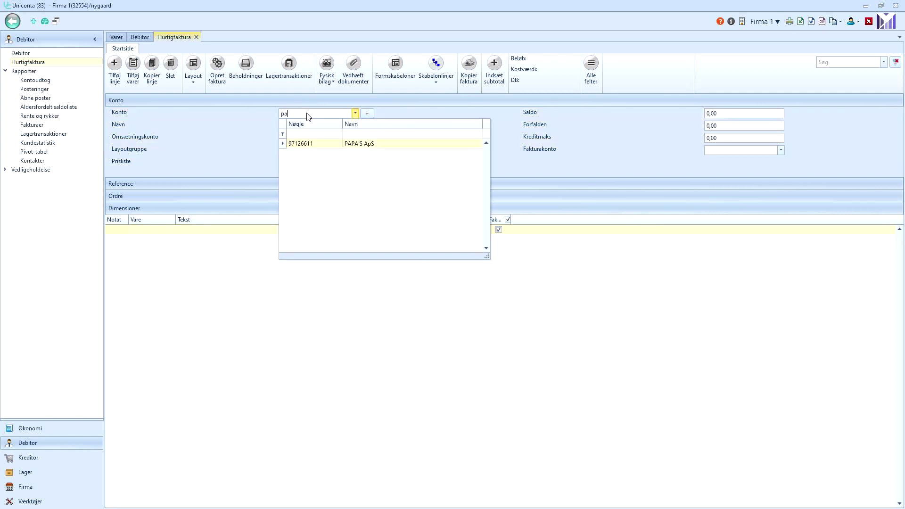
pyautogui.click(307, 144)
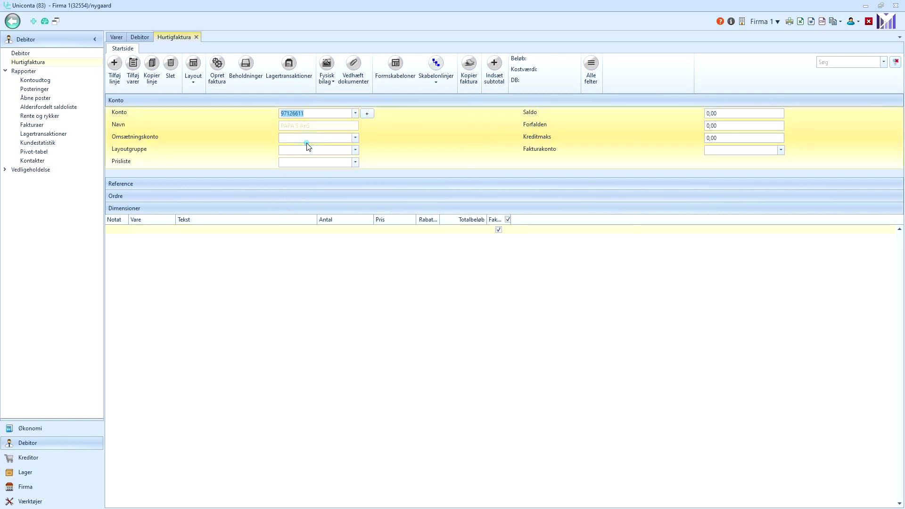
pyautogui.click(305, 130)
# Expand the invoice's Reference and Ordre sections and confirm payment terms Lb14.
pyautogui.click(113, 186)
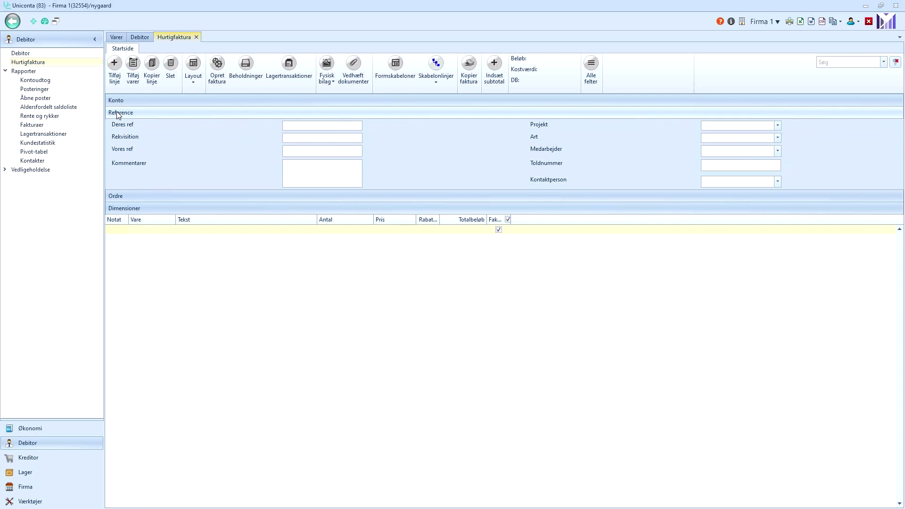
pyautogui.click(298, 148)
pyautogui.click(298, 126)
pyautogui.click(129, 114)
pyautogui.click(116, 196)
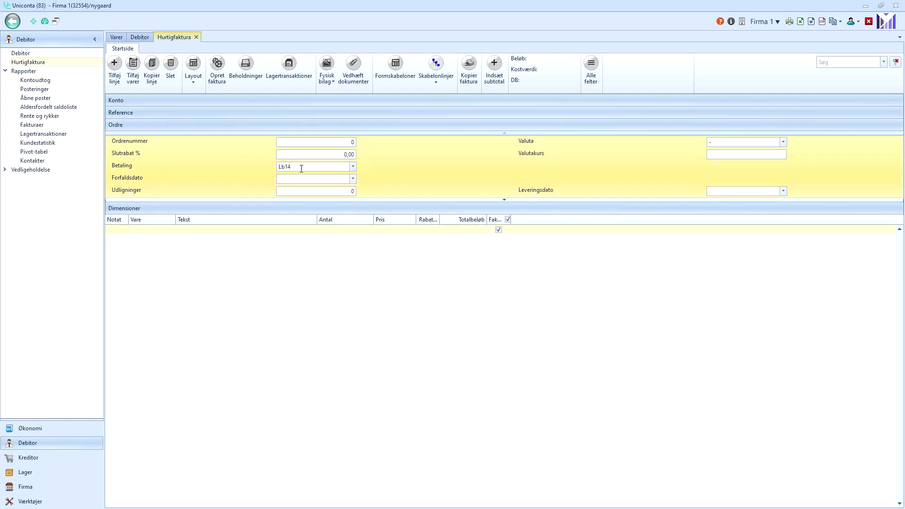
pyautogui.click(314, 168)
pyautogui.click(144, 228)
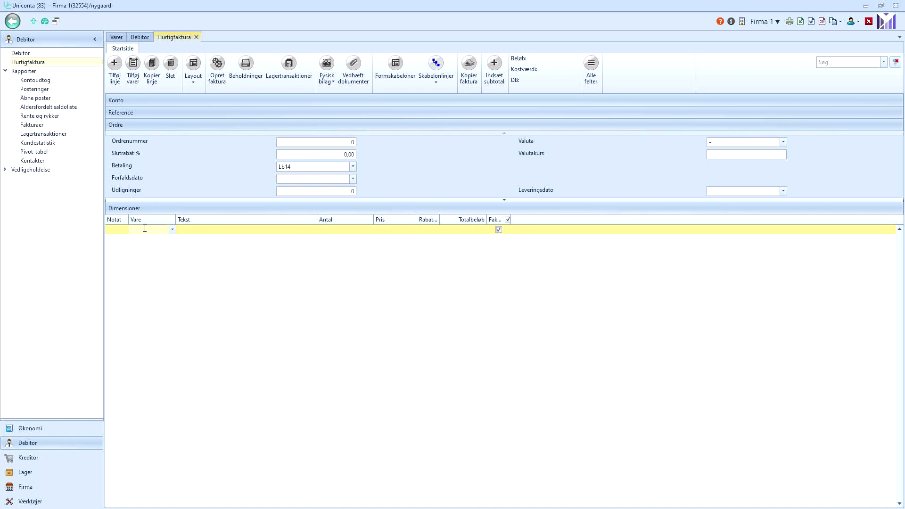
# Add an invoice line for item 1000 Pazzabakke with quantity 200 at 5,00, totalling 1.000,00.
pyautogui.write('paz')
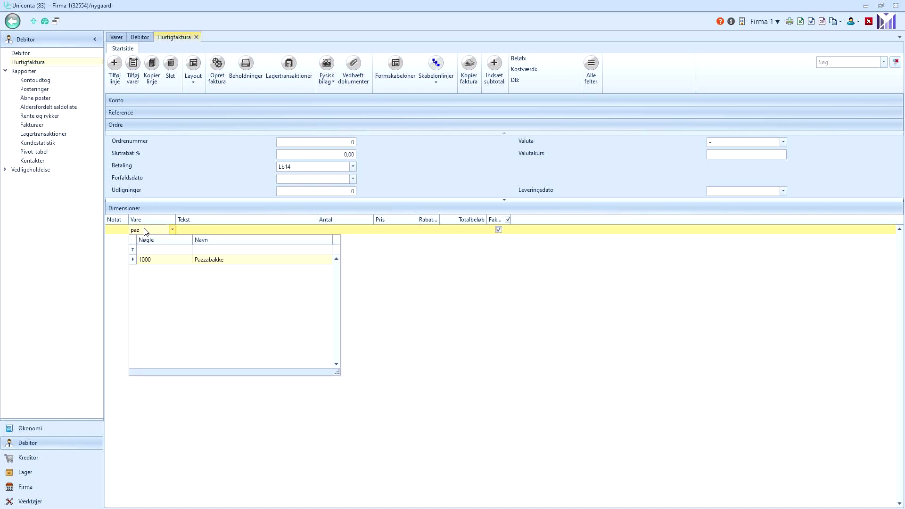
pyautogui.click(147, 259)
pyautogui.click(329, 231)
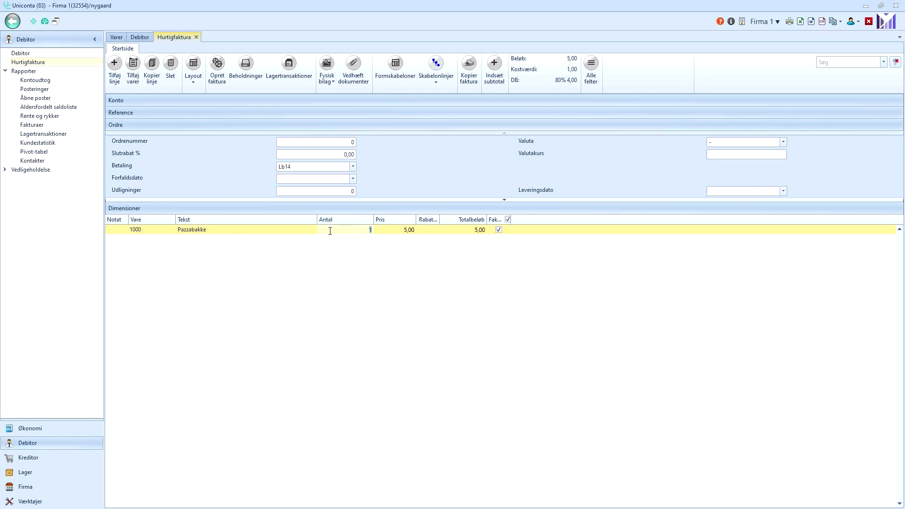
pyautogui.click(395, 230)
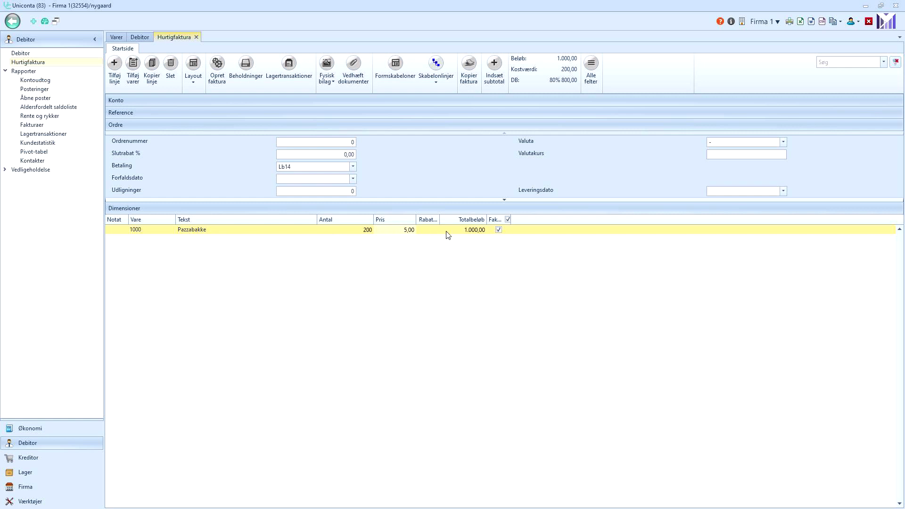
pyautogui.click(143, 231)
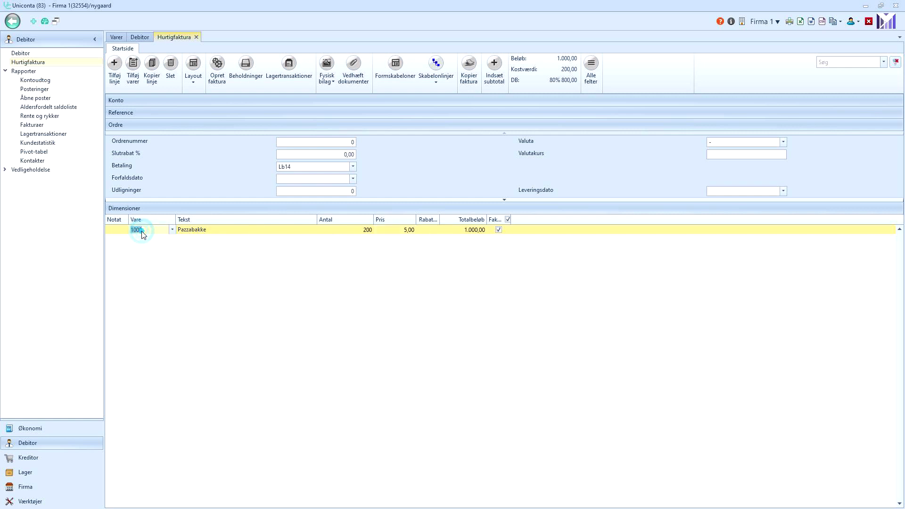
# Add a free-text line and another line with a note below the Pazzabakke line.
pyautogui.click(114, 66)
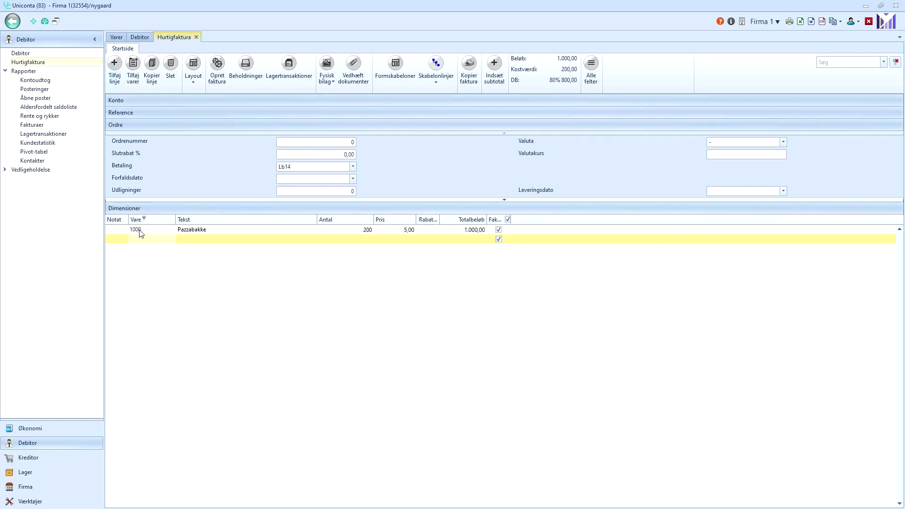
pyautogui.click(191, 239)
pyautogui.write('dlfgjdlfgjldfgj')
pyautogui.click(115, 66)
pyautogui.click(117, 250)
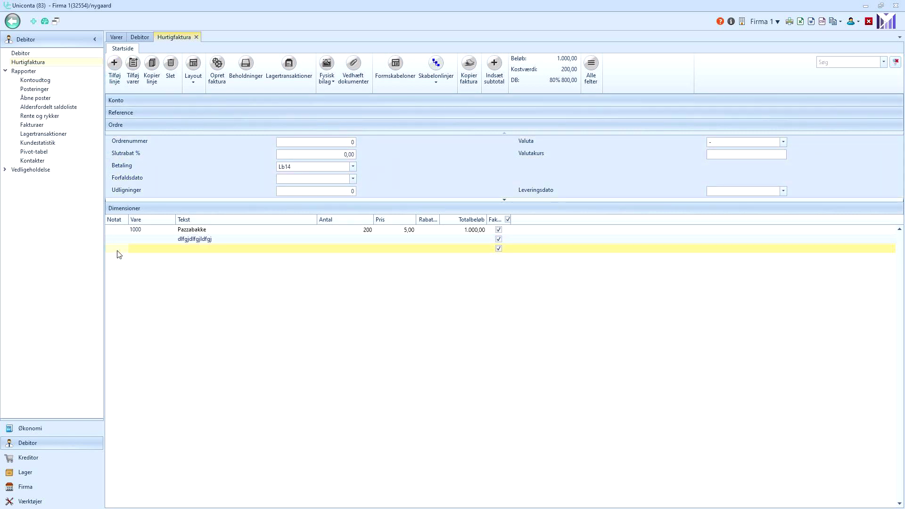
pyautogui.click(120, 247)
pyautogui.write('34534534534534')
pyautogui.click(170, 320)
pyautogui.click(201, 247)
pyautogui.click(371, 239)
pyautogui.click(358, 229)
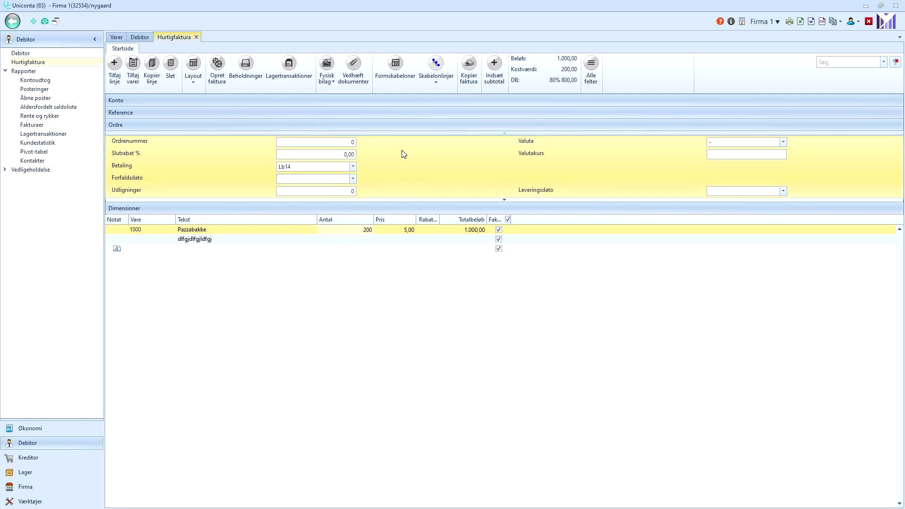
# Generate a simulated proforma preview of the invoice with Simulering ticked.
pyautogui.click(222, 75)
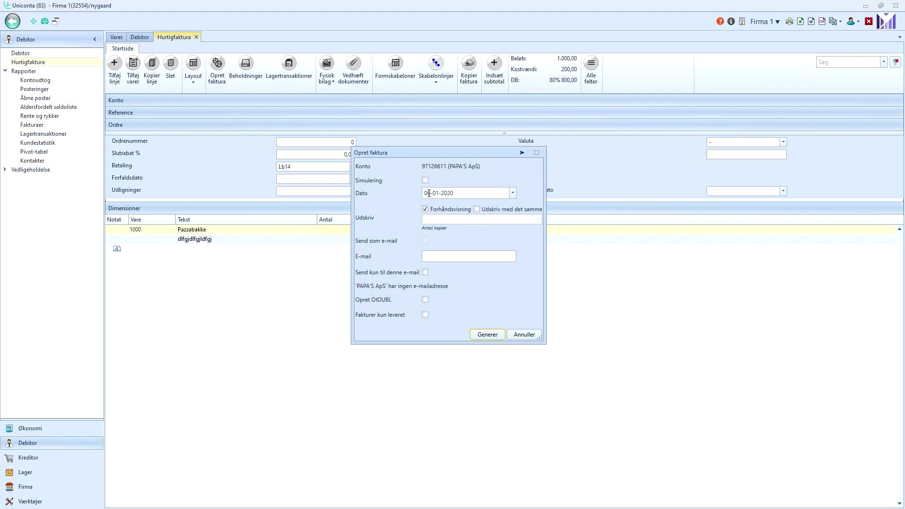
pyautogui.click(426, 181)
pyautogui.click(494, 334)
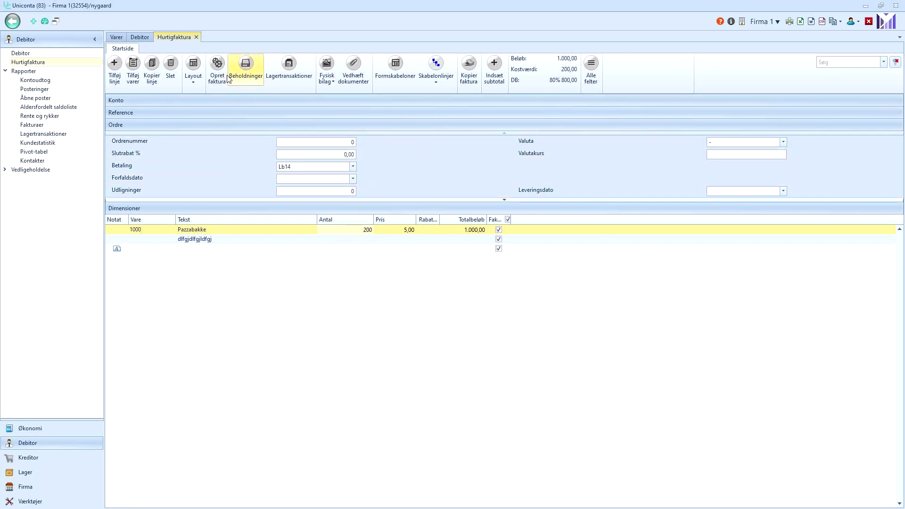
# Post invoice 1 for real as voucher 1000, totalling 1.250,00 DKK incl. VAT.
pyautogui.click(218, 76)
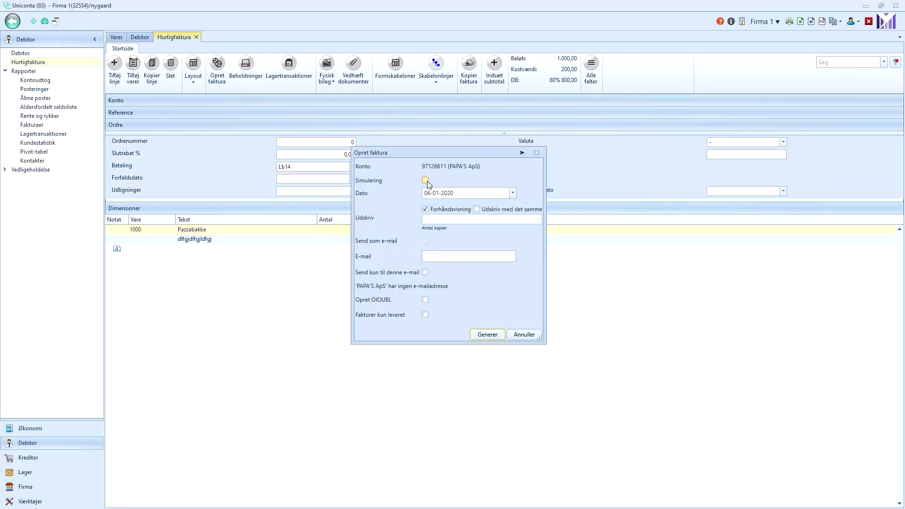
pyautogui.click(487, 335)
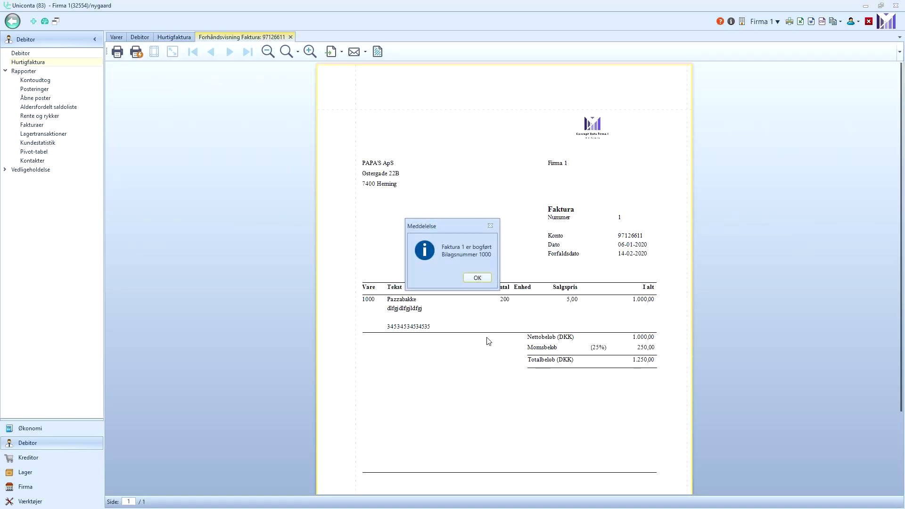
pyautogui.click(477, 277)
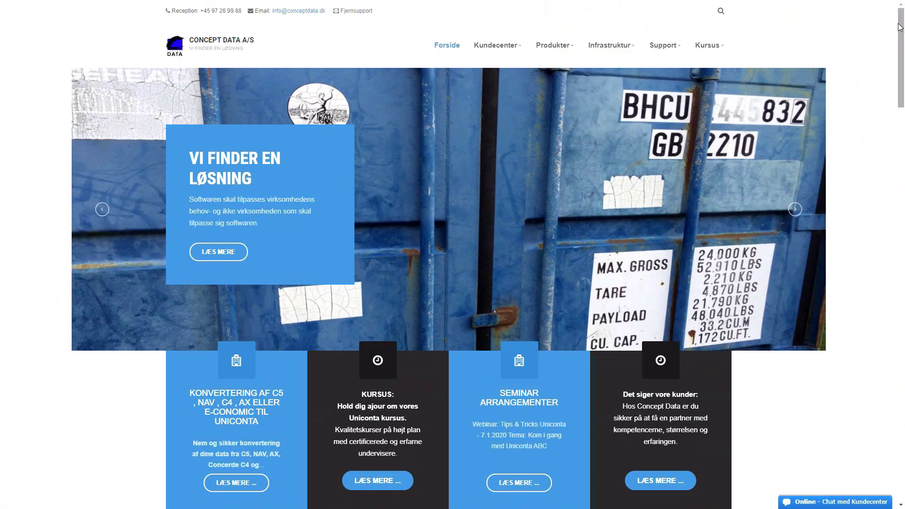
# Open the Uniconta video guide from the conceptdata.dk footer and select the Søg emne box.
pyautogui.moveTo(899, 29); pyautogui.dragTo(898, 349)
pyautogui.scroll(-3, 898, 350)
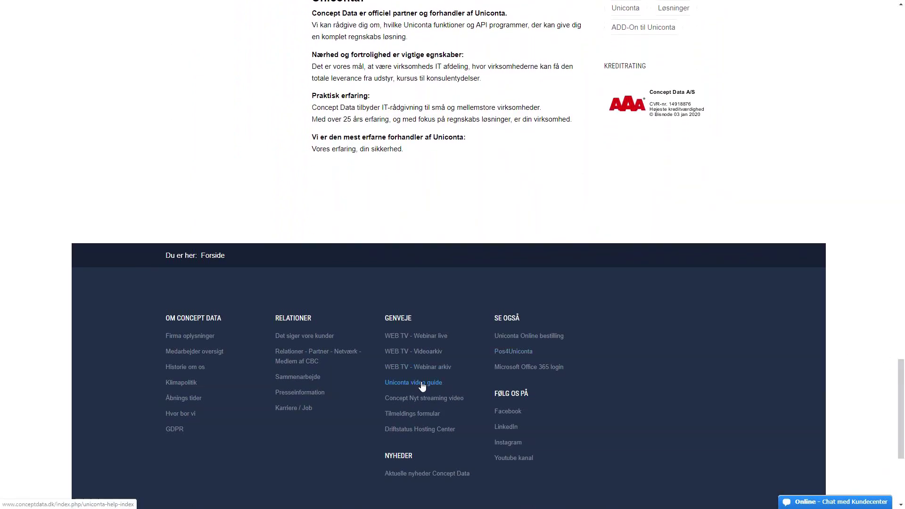
pyautogui.click(421, 385)
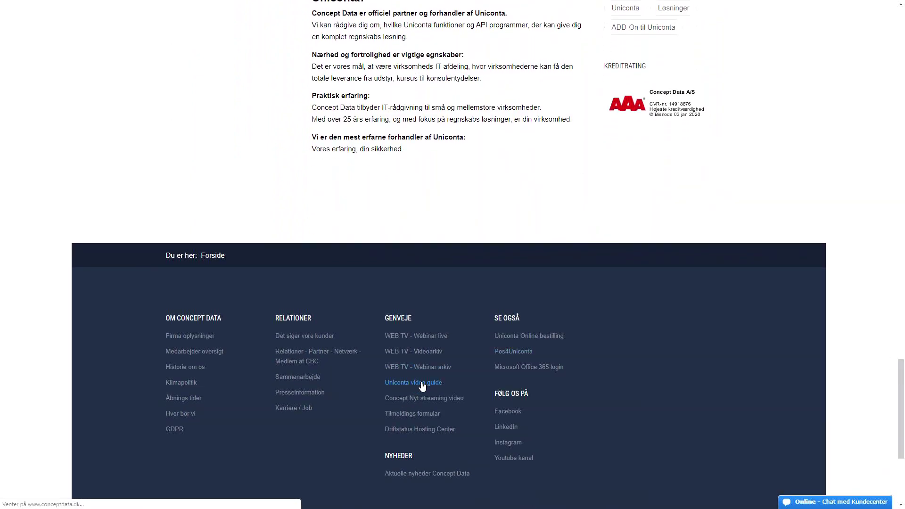
pyautogui.scroll(-2, 419, 370)
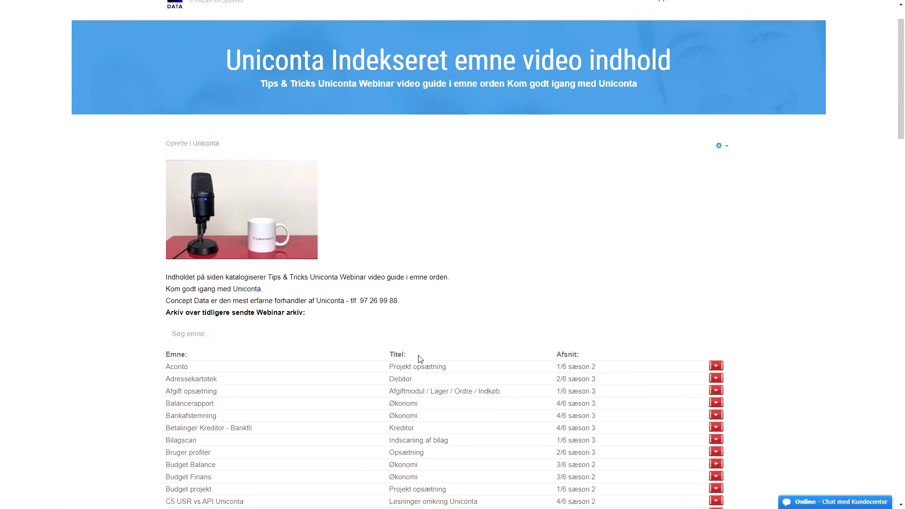
pyautogui.click(243, 287)
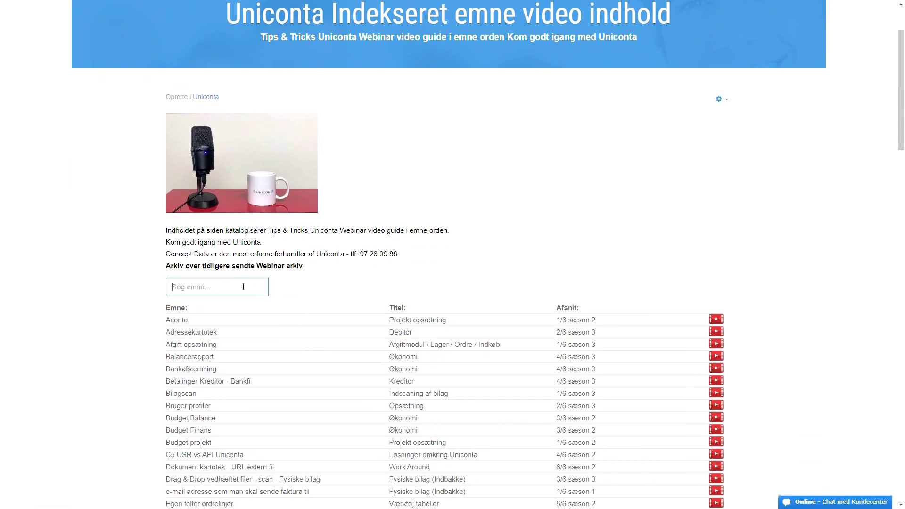